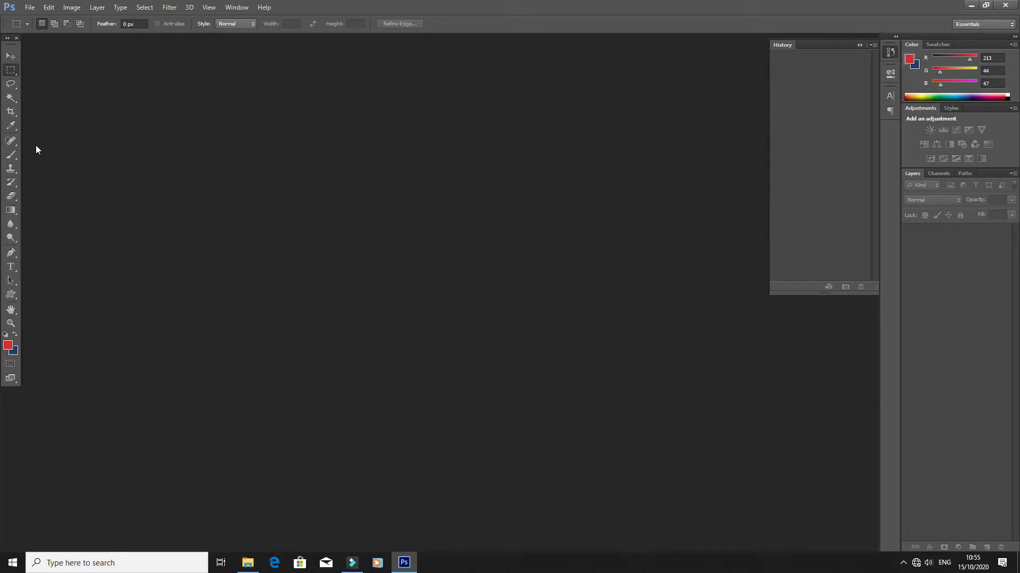
Look through the tool variants grouped with the marquee, lasso and quick selection tools.
left_click(8, 71)
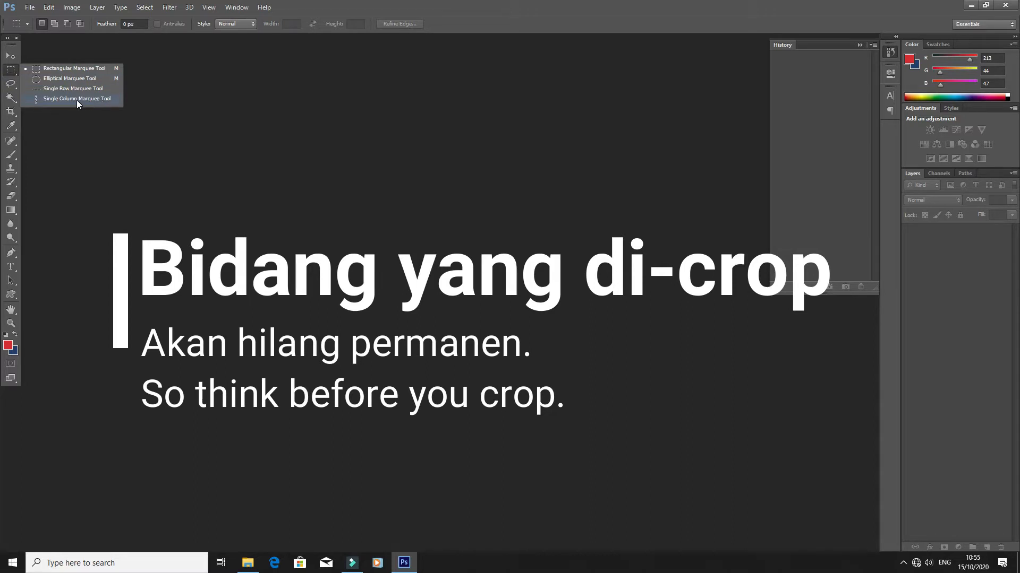
left_click(9, 85)
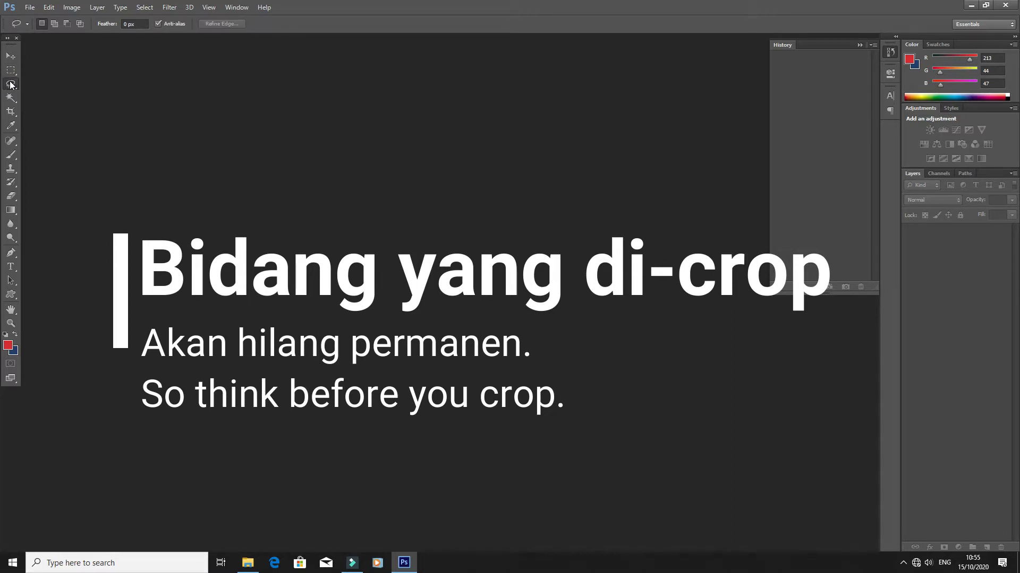
right_click(11, 85)
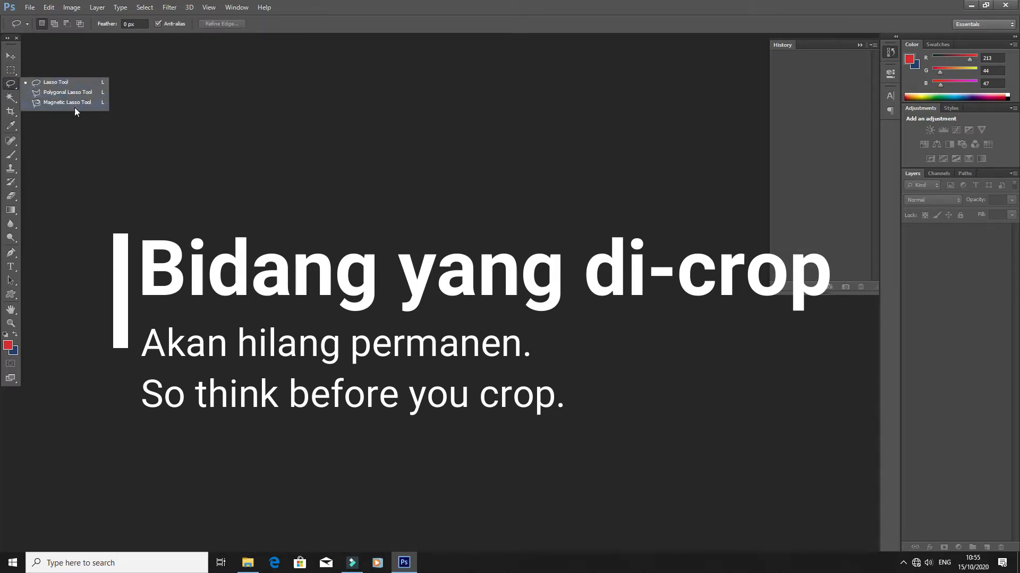
left_click(10, 100)
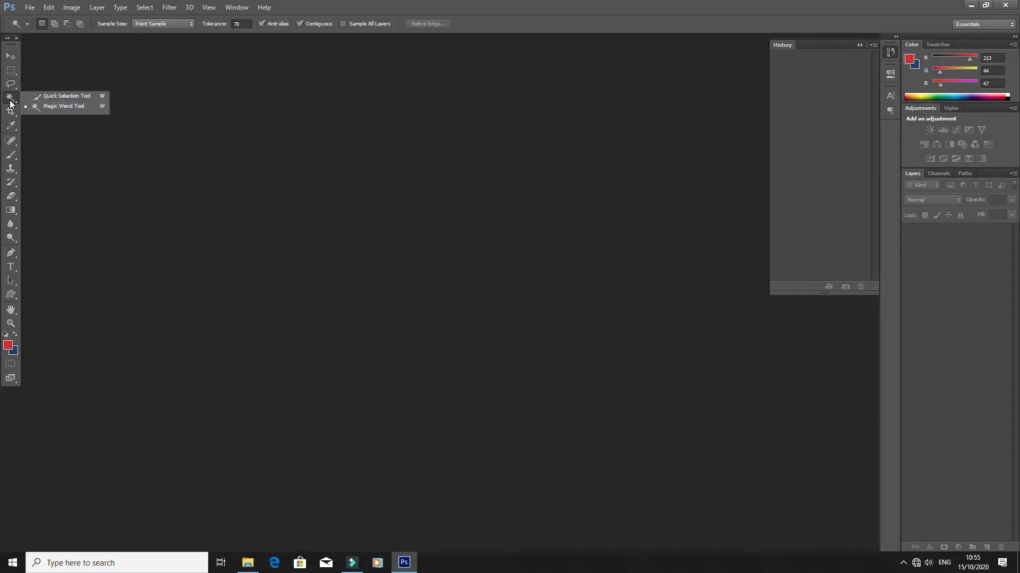
left_click(36, 97)
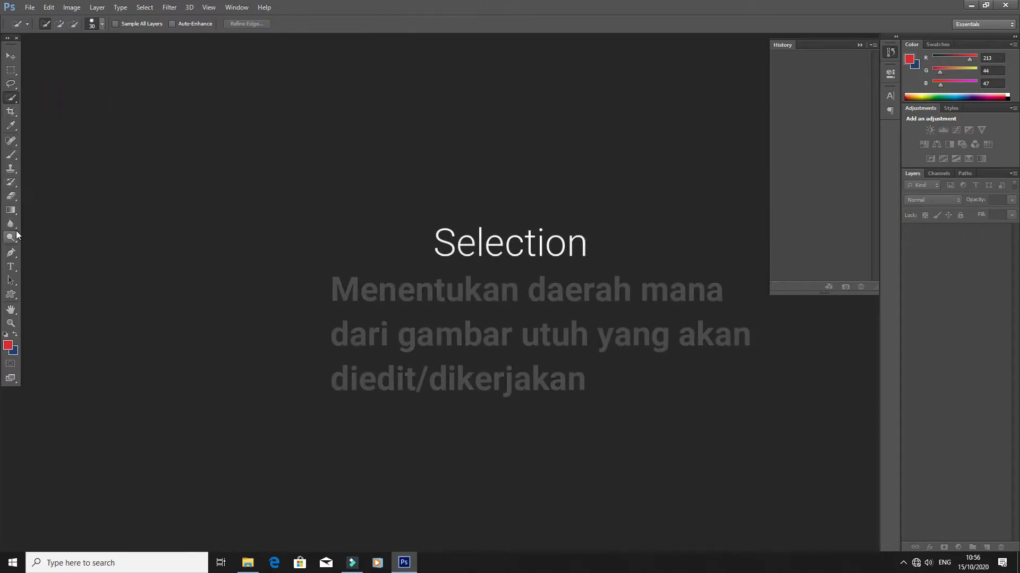
Look through the variants grouped with the pen, dodge, history brush, eraser, shape, type and crop tools.
left_click(13, 258)
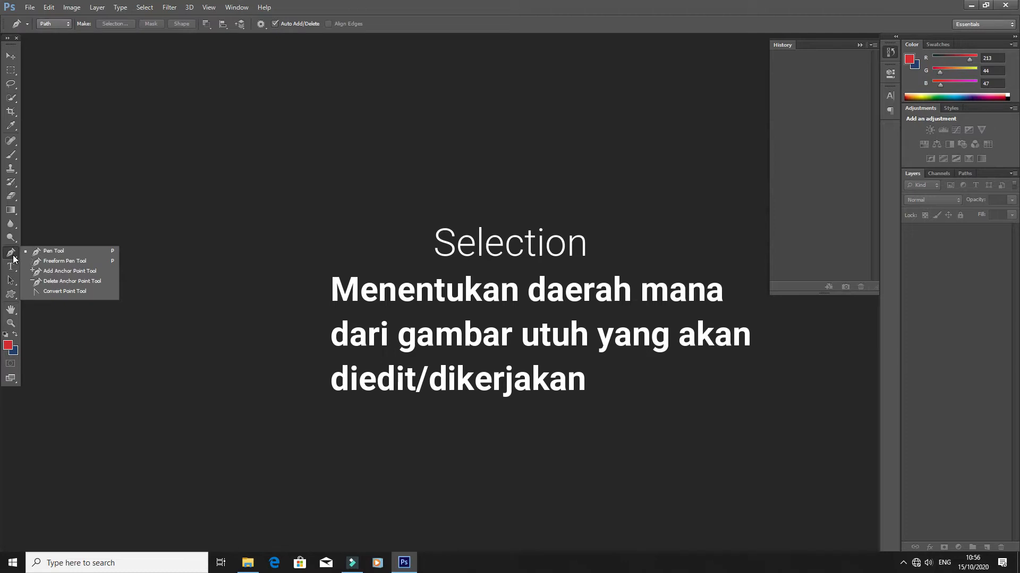
left_click(12, 242)
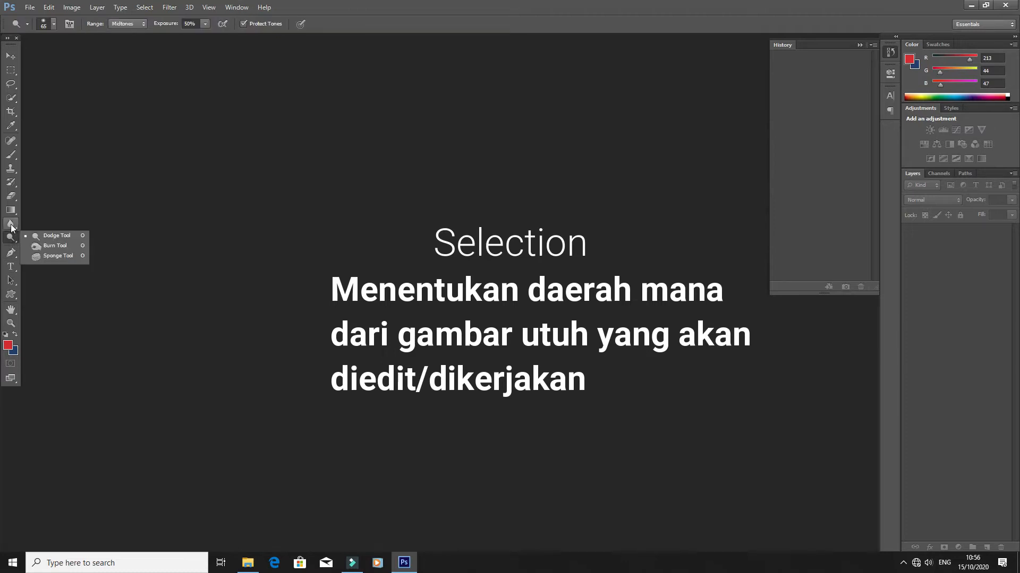
left_click(11, 223)
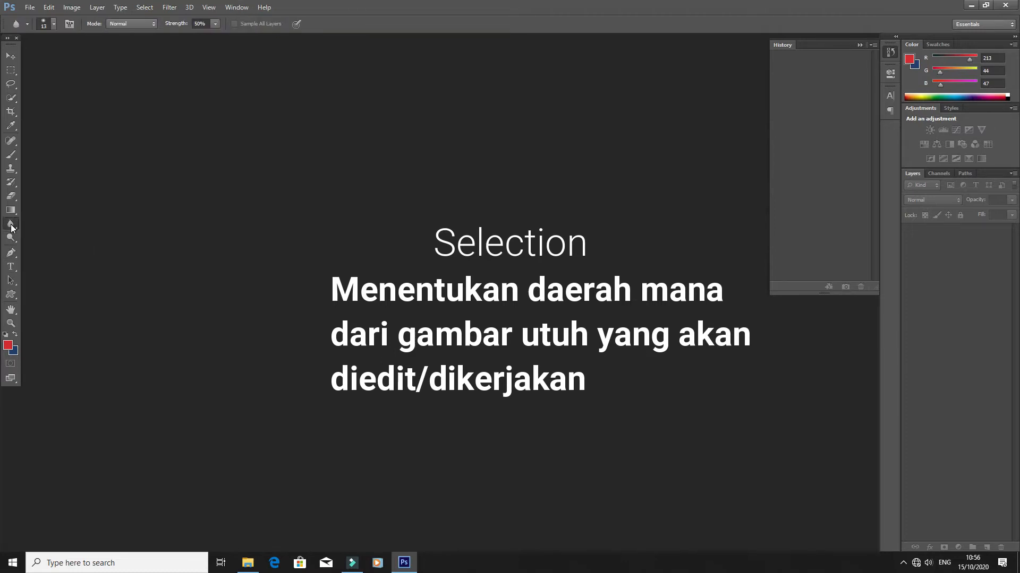
left_click(11, 182)
left_click(11, 183)
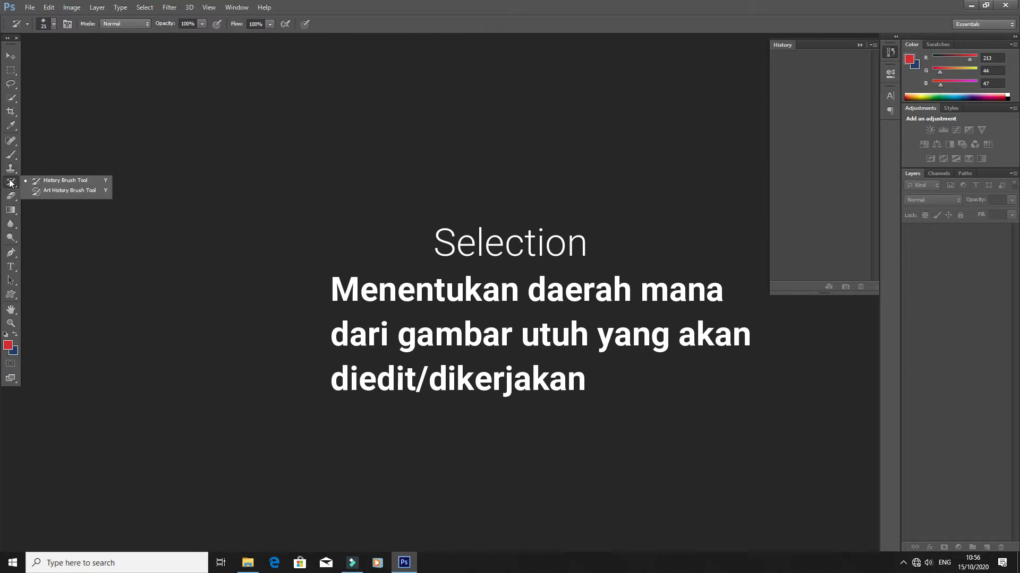
left_click(10, 197)
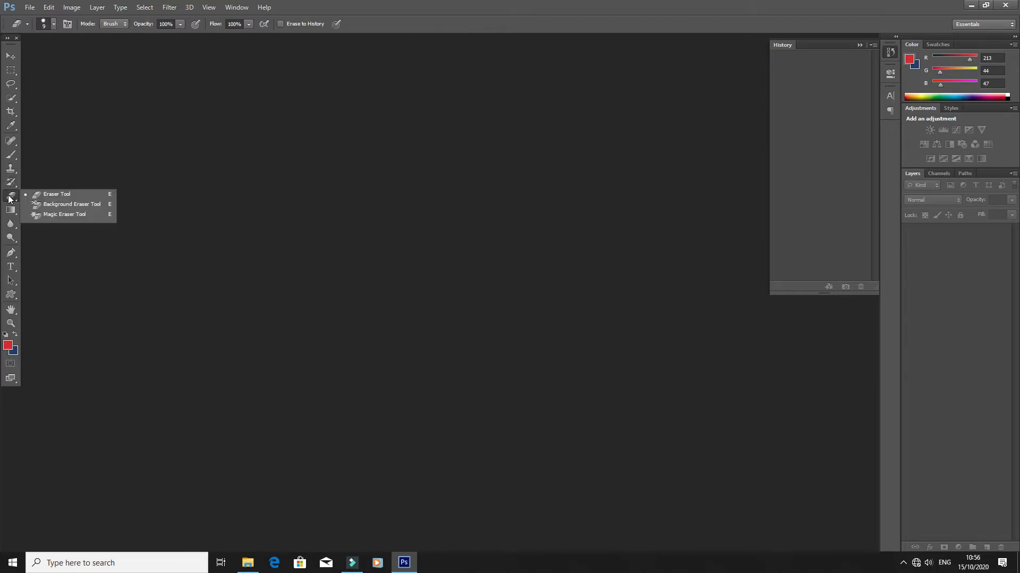
left_click(10, 294)
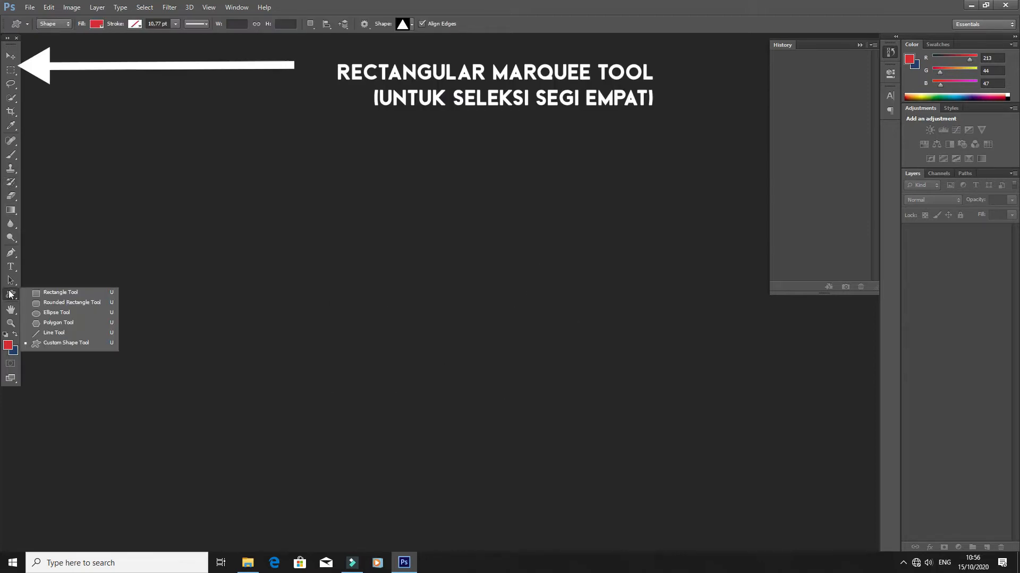
left_click(13, 283)
left_click(14, 270)
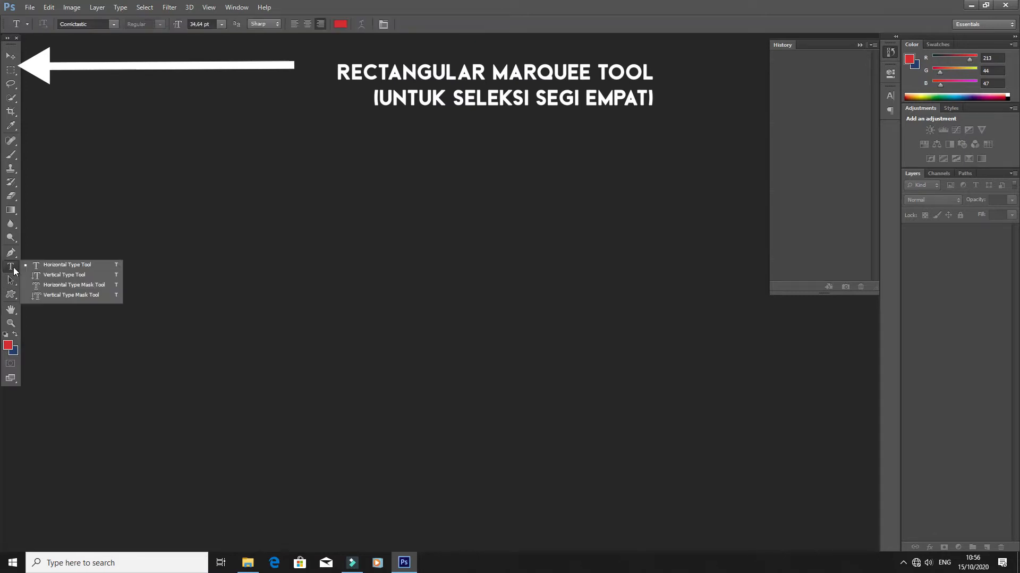
left_click(11, 253)
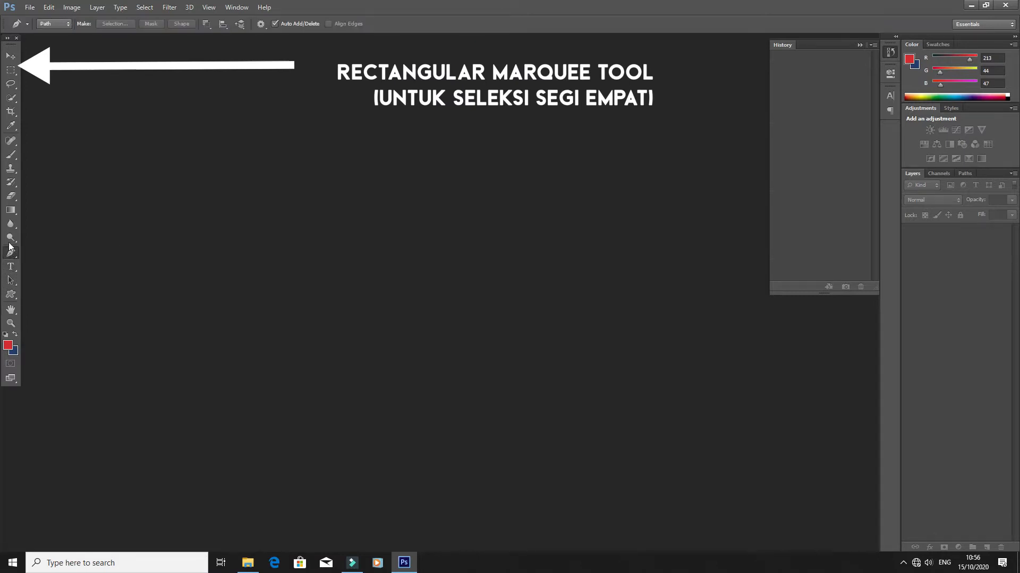
left_click(9, 239)
left_click(11, 254)
left_click(11, 254)
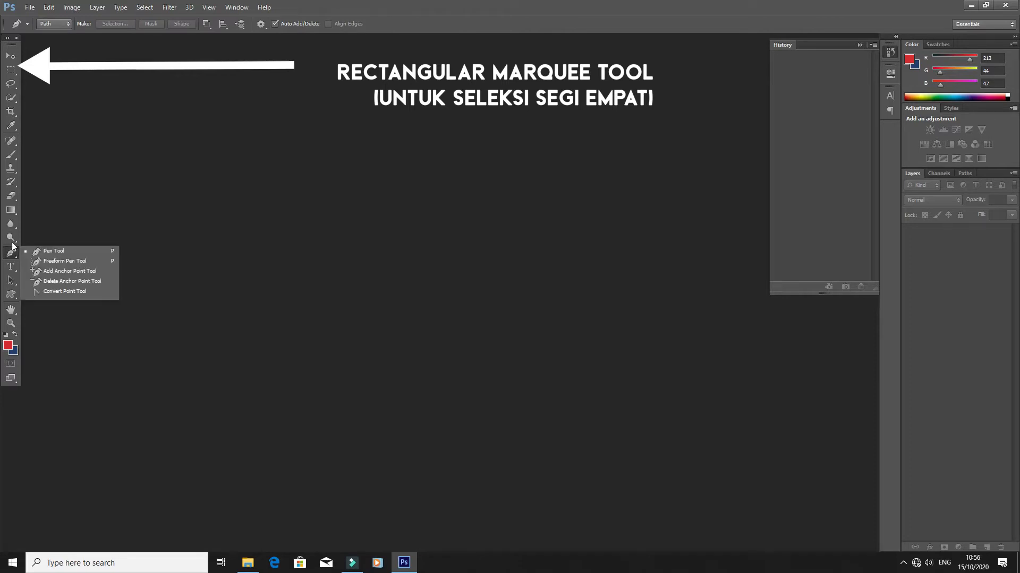
left_click(14, 113)
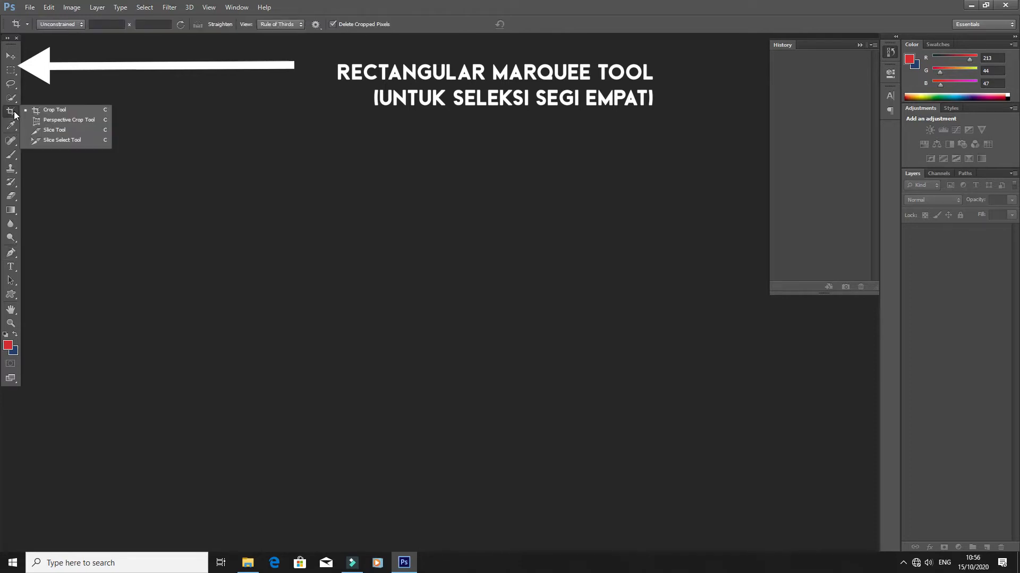
left_click(75, 113)
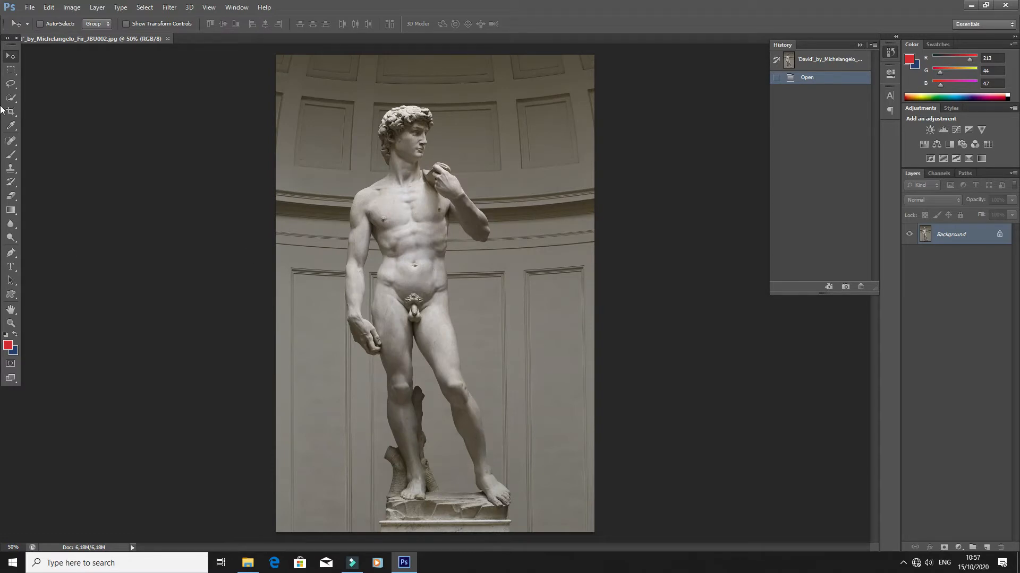
Select the statue's upper body, from above the head to the hips, with the Rectangular Marquee Tool.
left_click(11, 72)
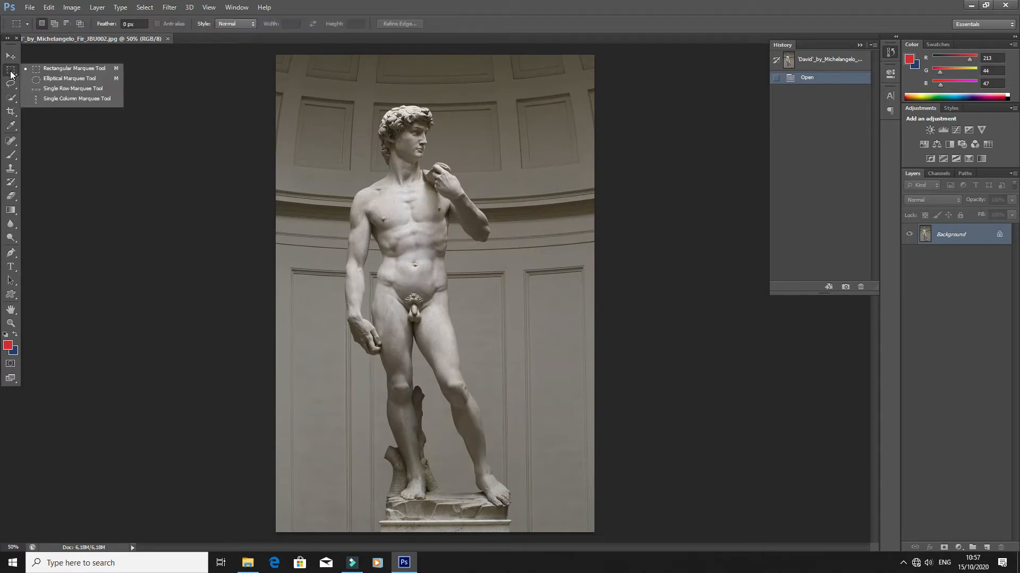
left_click(62, 71)
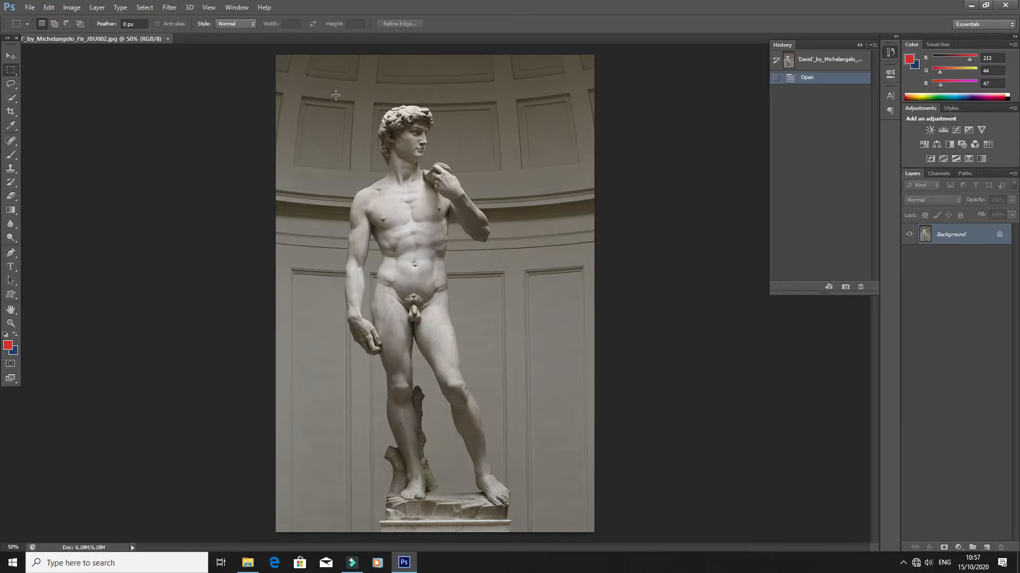
left_click_drag(336, 91, 503, 292)
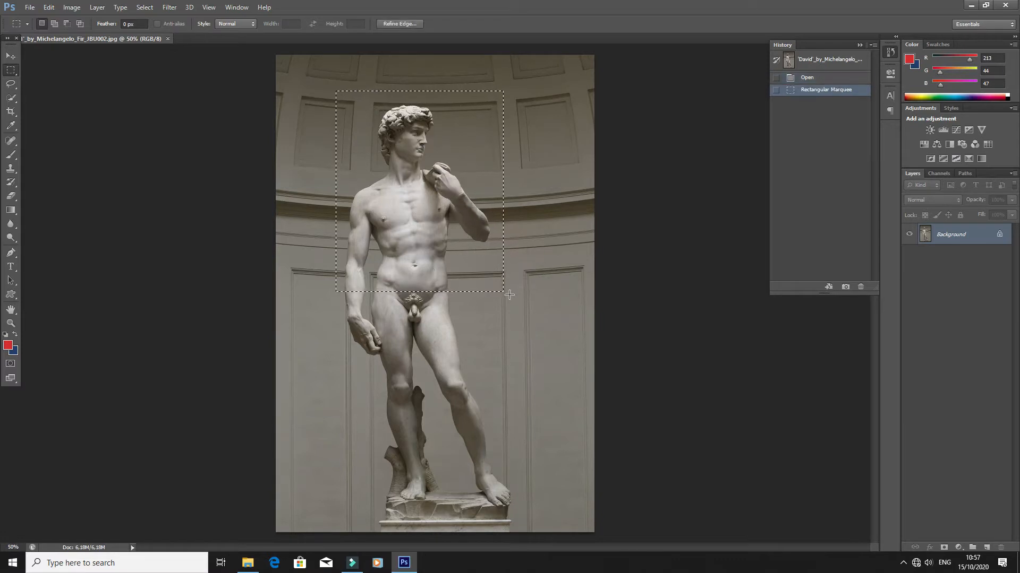
Try pasting a copy of the selected area on a new layer and shifting the selected pixels sideways, undoing each.
left_click(10, 56)
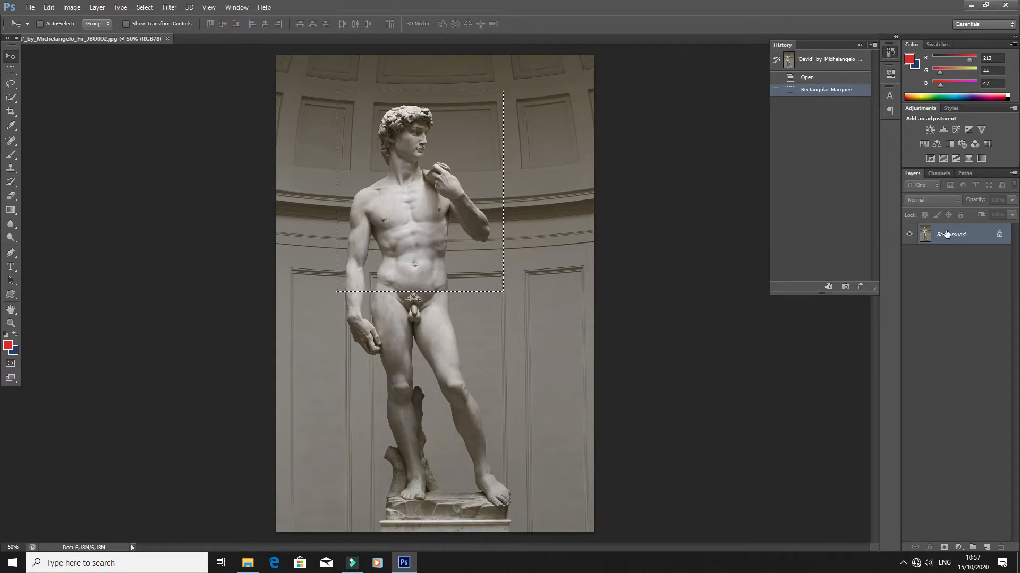
key("ctrl+c")
key("ctrl+v")
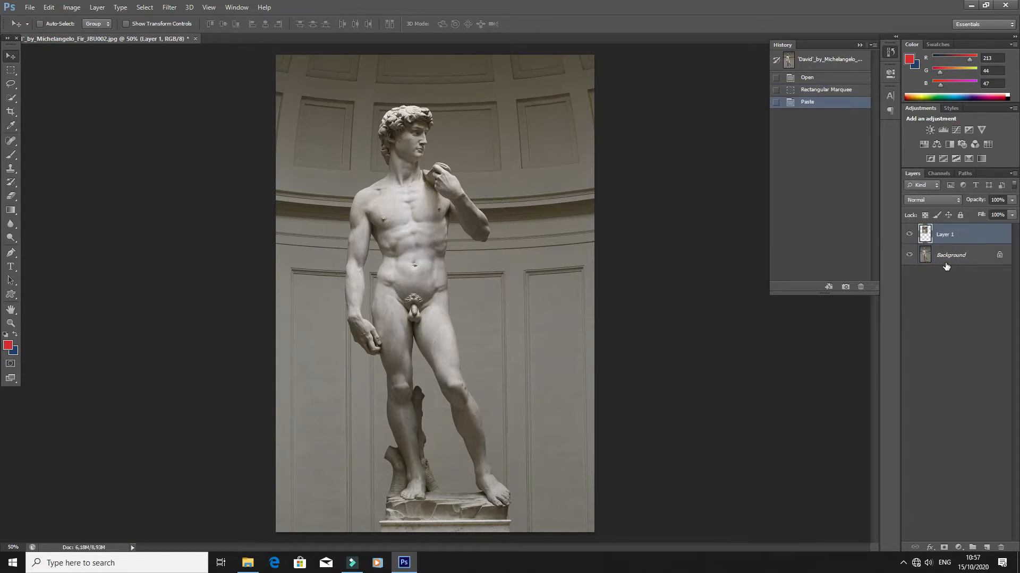
key("ctrl+z")
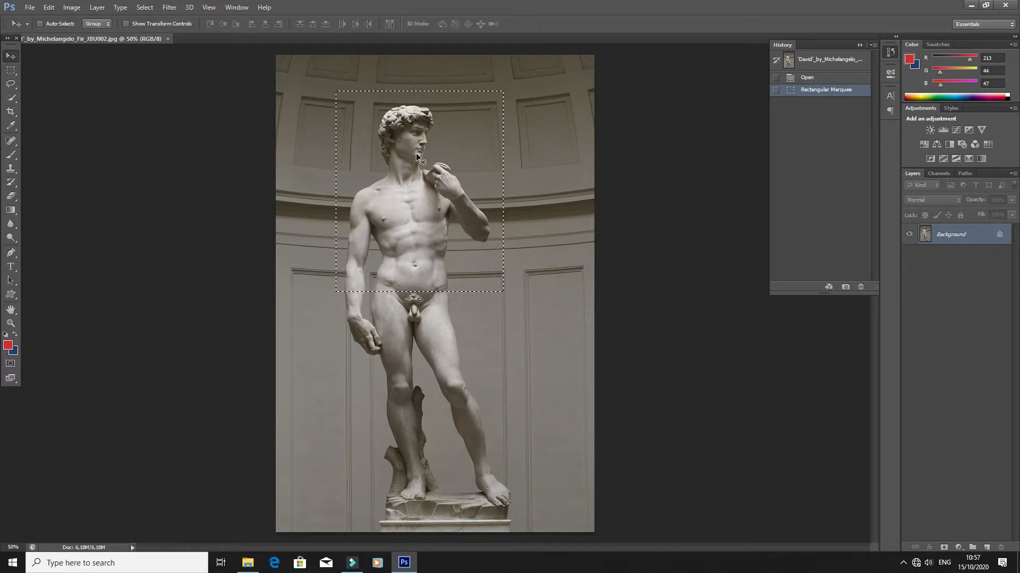
left_click_drag(418, 153, 377, 135)
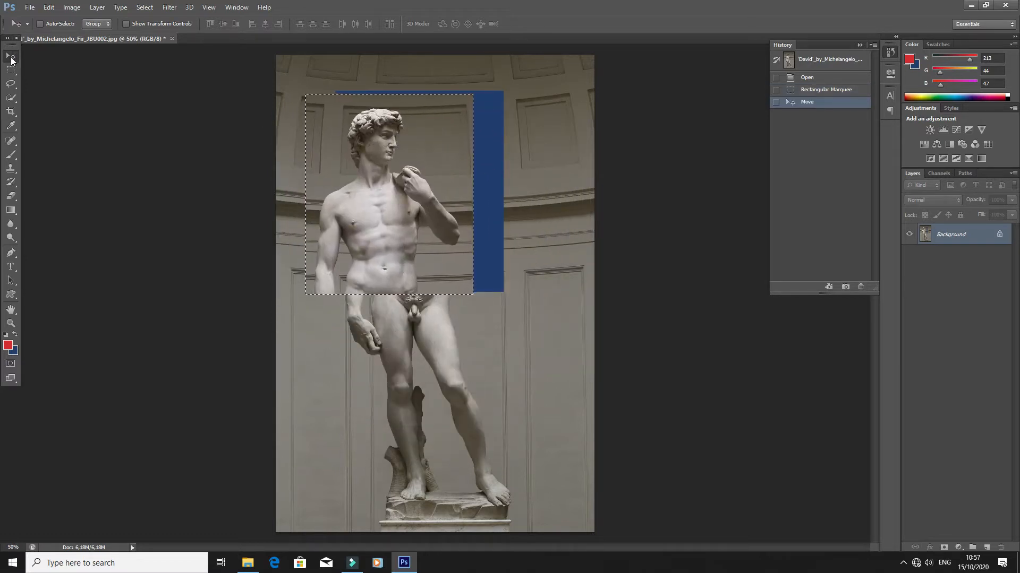
key("ctrl+z")
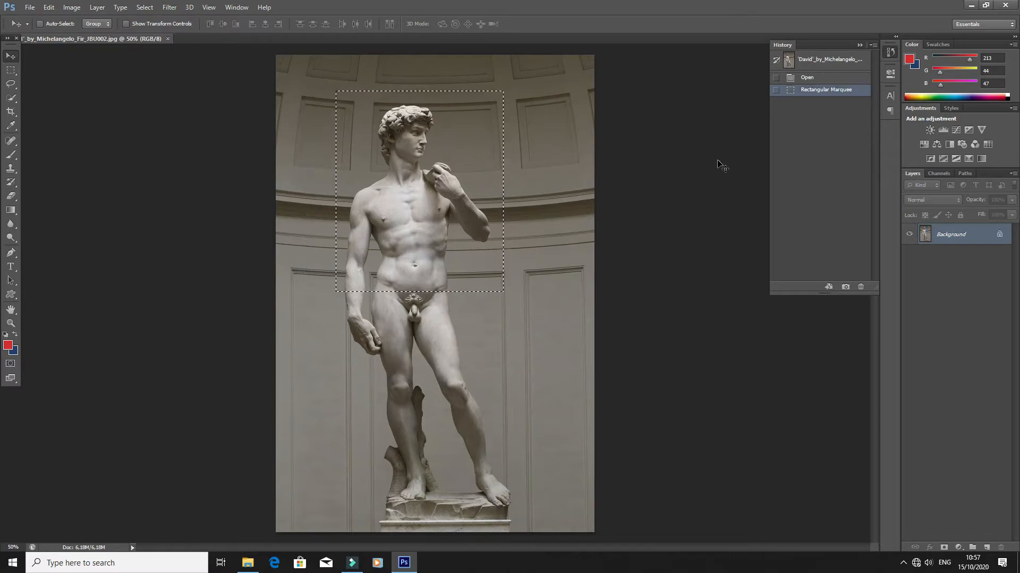
Apply a Gradient Map with the violet-to-orange preset to the selected area and deselect it.
left_click(72, 7)
mouse_move(88, 34)
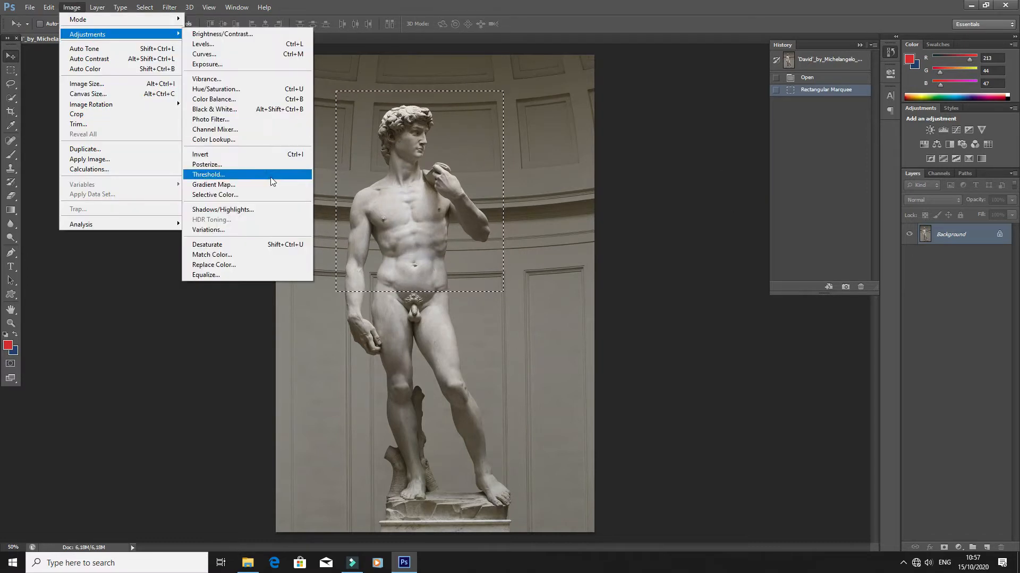
left_click(261, 183)
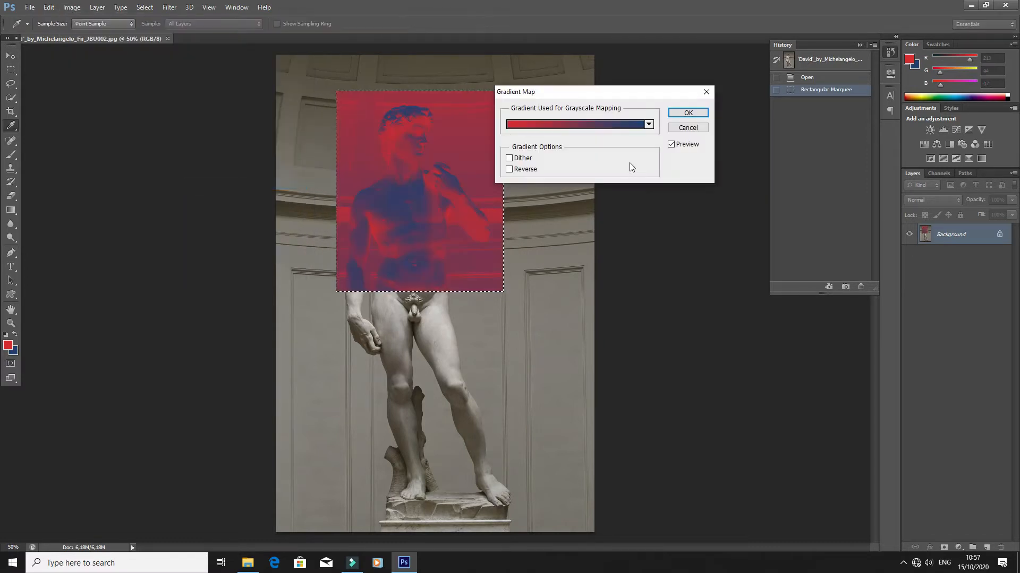
left_click(650, 126)
left_click(598, 147)
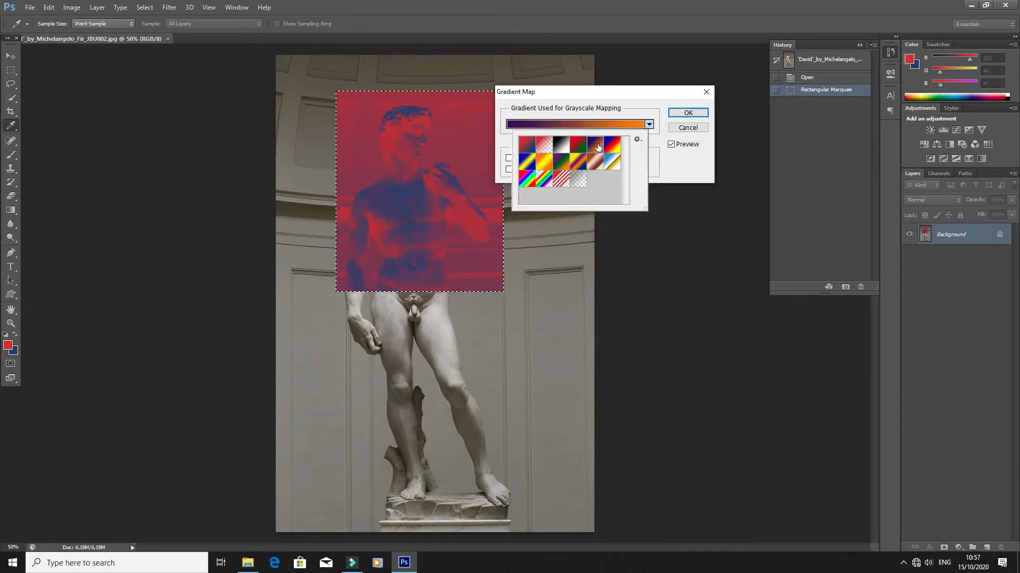
left_click(688, 112)
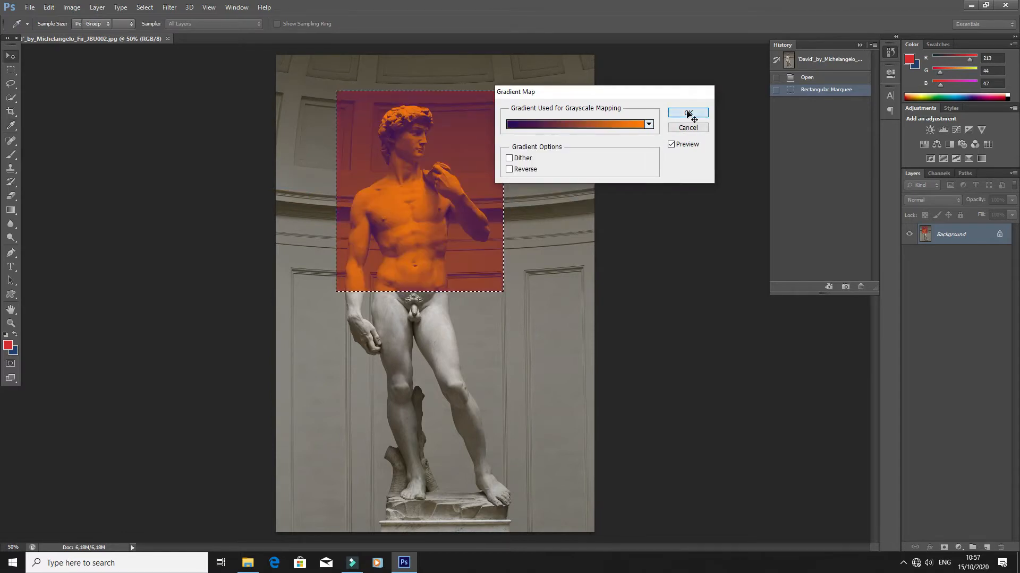
left_click(687, 113)
key("v")
key("ctrl+d")
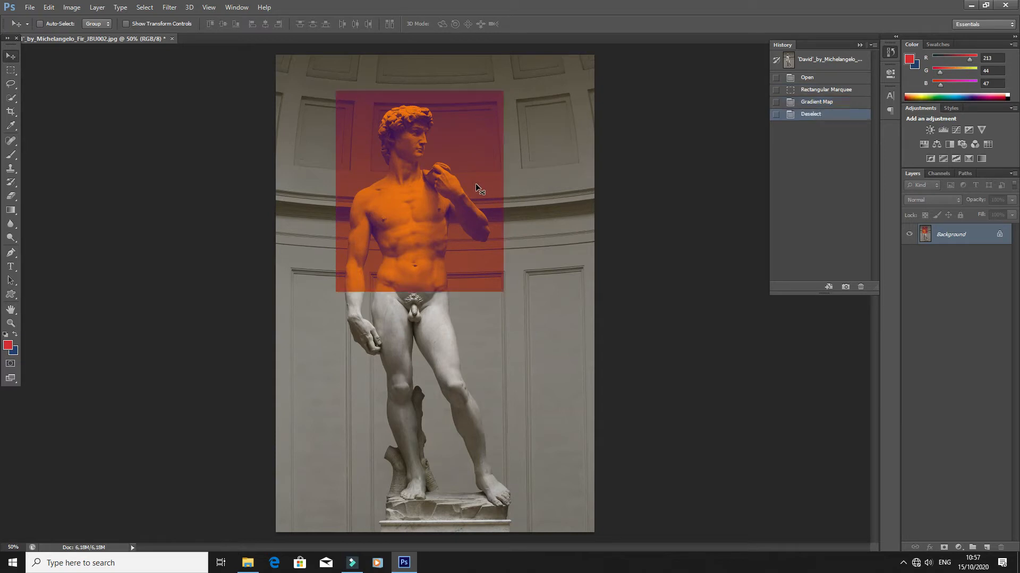
Add the horizontal text "ATHLETIC" beside the statue's arm, at the edge of the recoloured area.
left_click(10, 270)
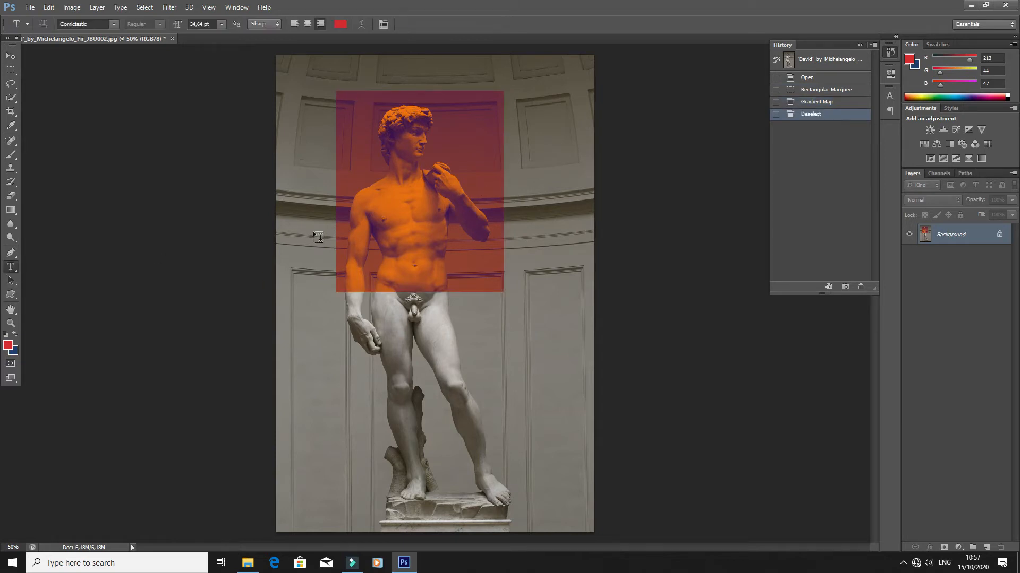
left_click(356, 231)
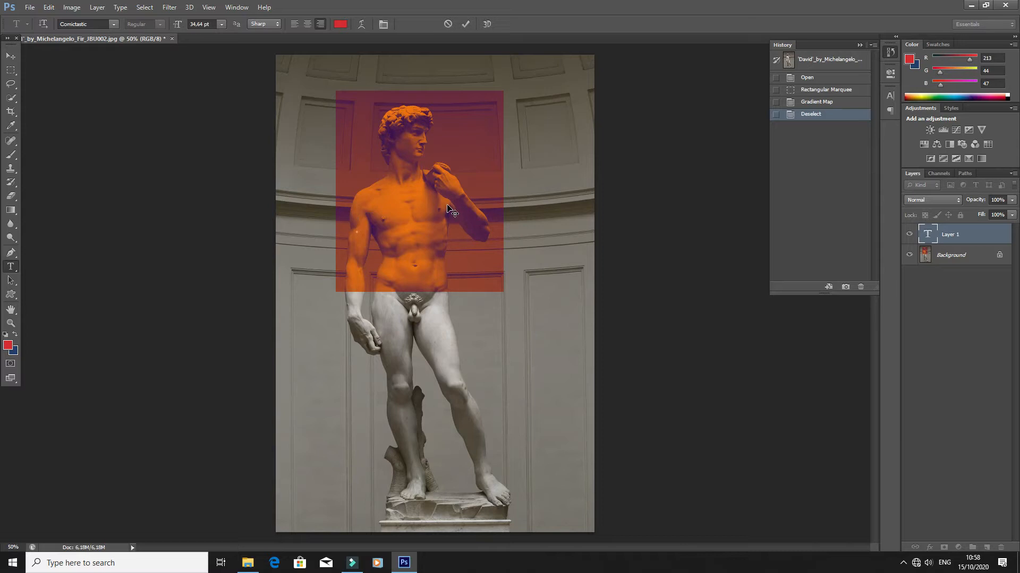
type("ATH")
type("LETIC")
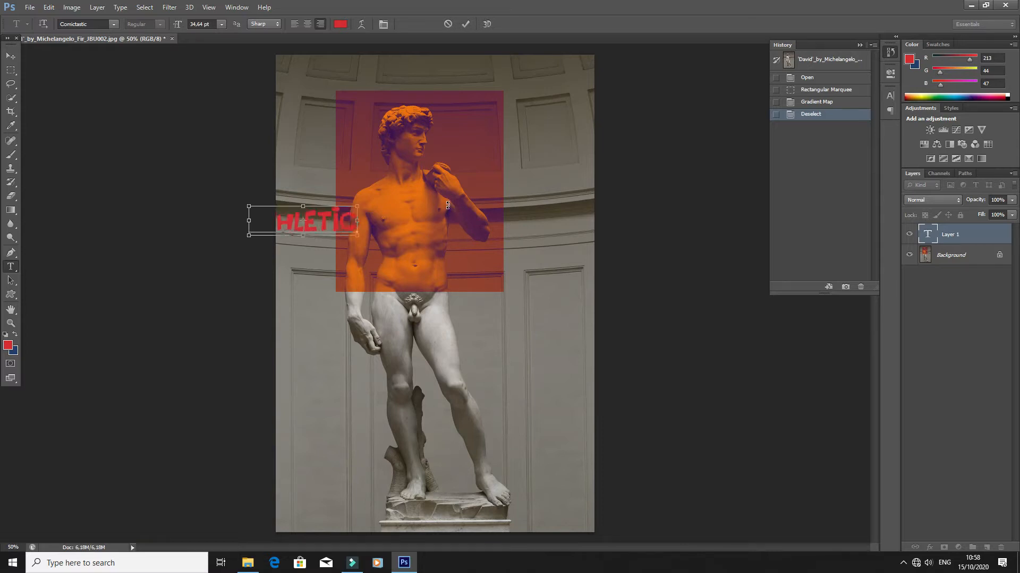
Change the colour of all the "ATHLETIC" text to near-white (#fdfafa).
key("ctrl+a")
left_click(341, 24)
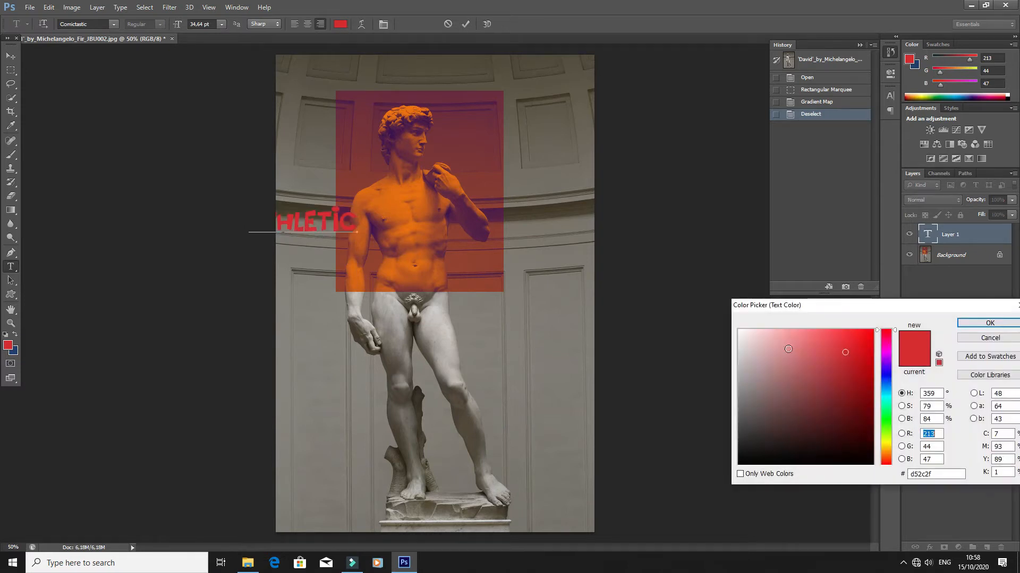
left_click(740, 331)
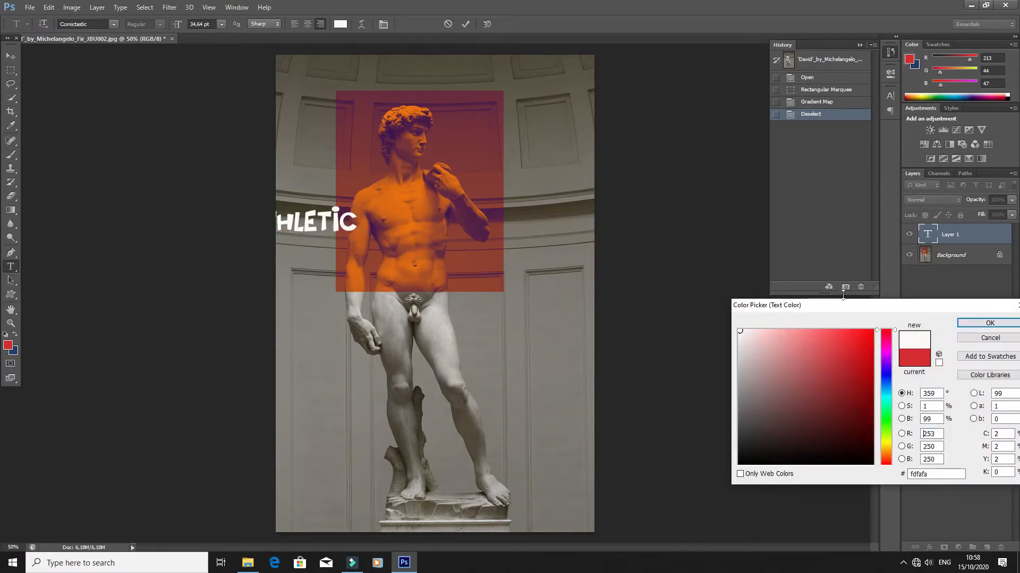
left_click(990, 323)
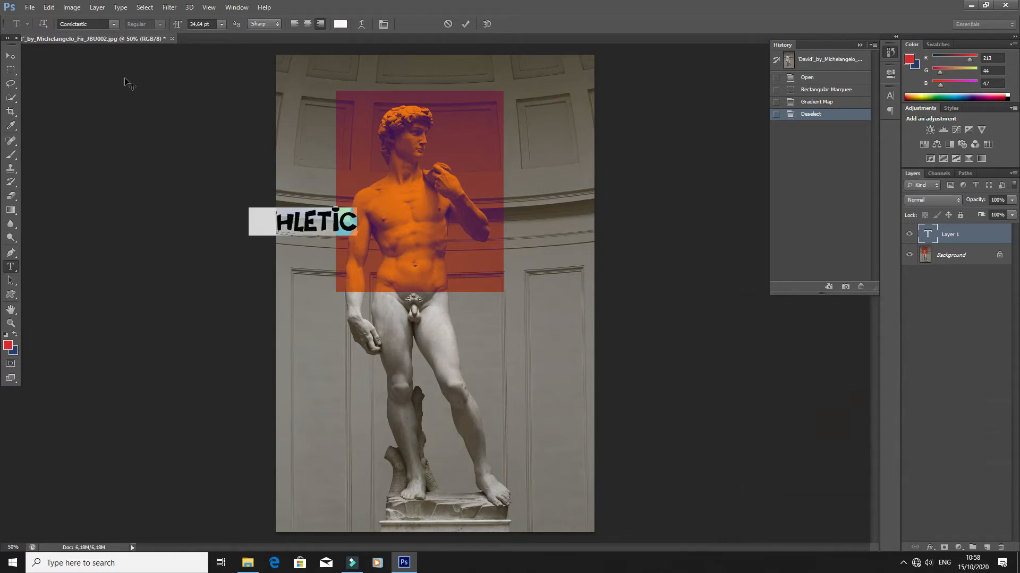
Try a different font for the "ATHLETIC" text.
left_click(113, 24)
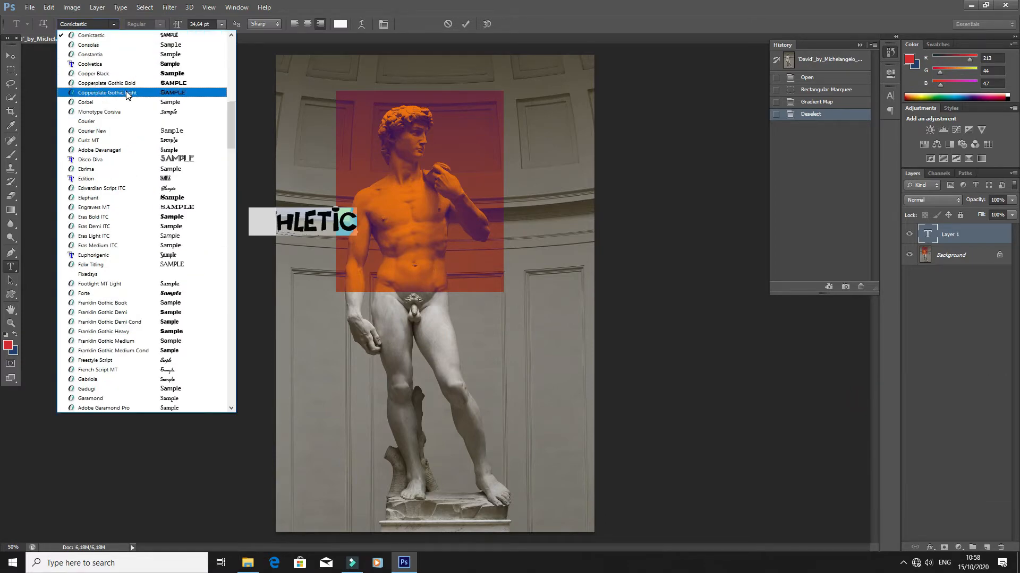
scroll(127, 94, "up", 15)
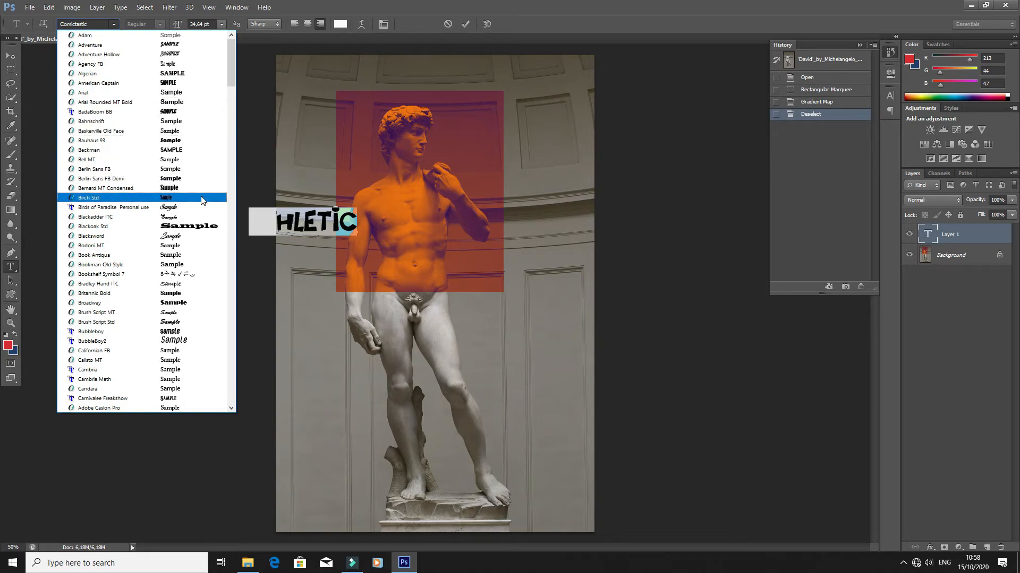
left_click(202, 151)
Draw a circular Elliptical Marquee selection around the statue's head and chest on the original photo, and deselect it.
left_click(11, 57)
right_click(12, 71)
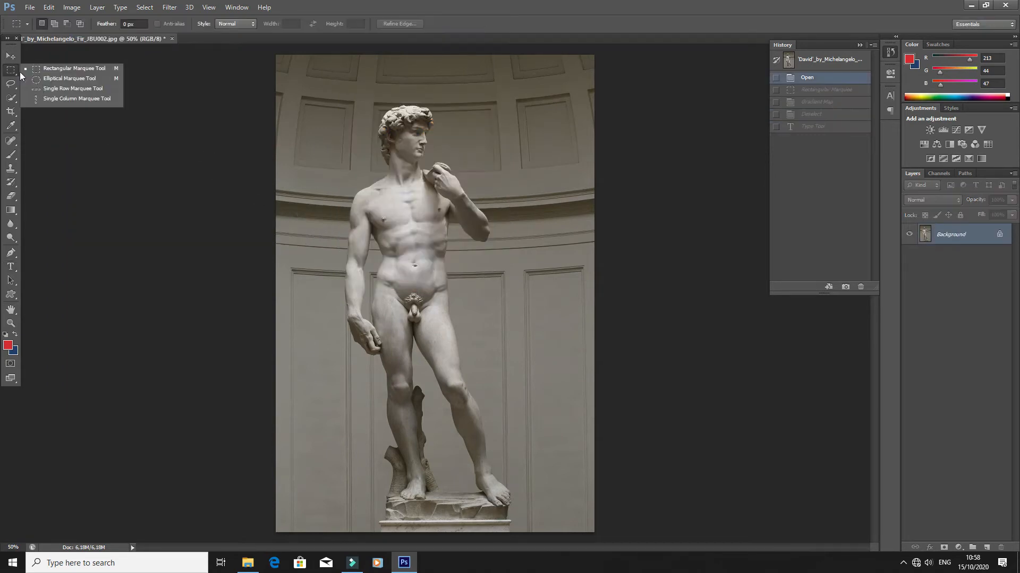
left_click(35, 82)
left_click_drag(349, 89, 489, 256)
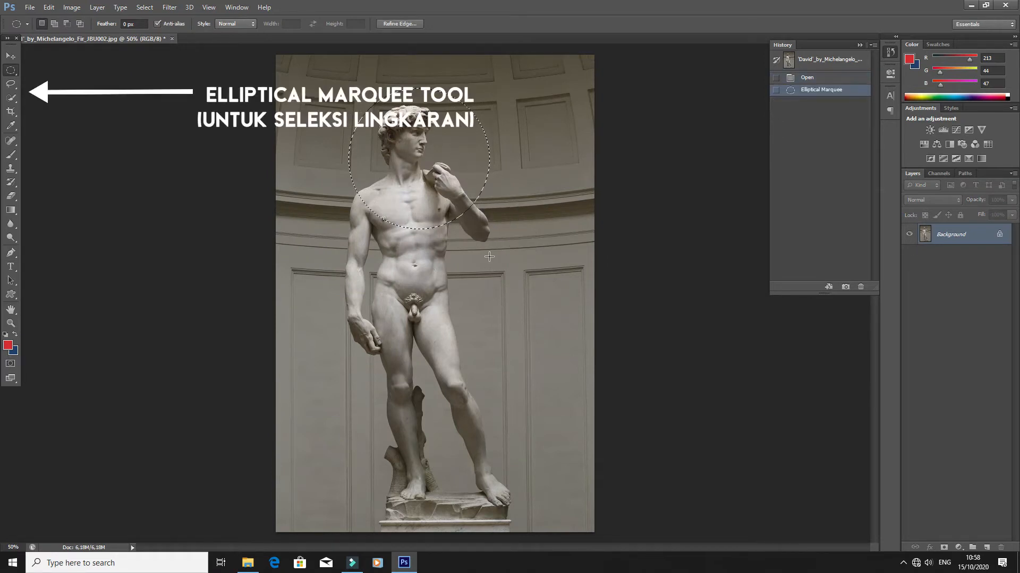
left_click(61, 128)
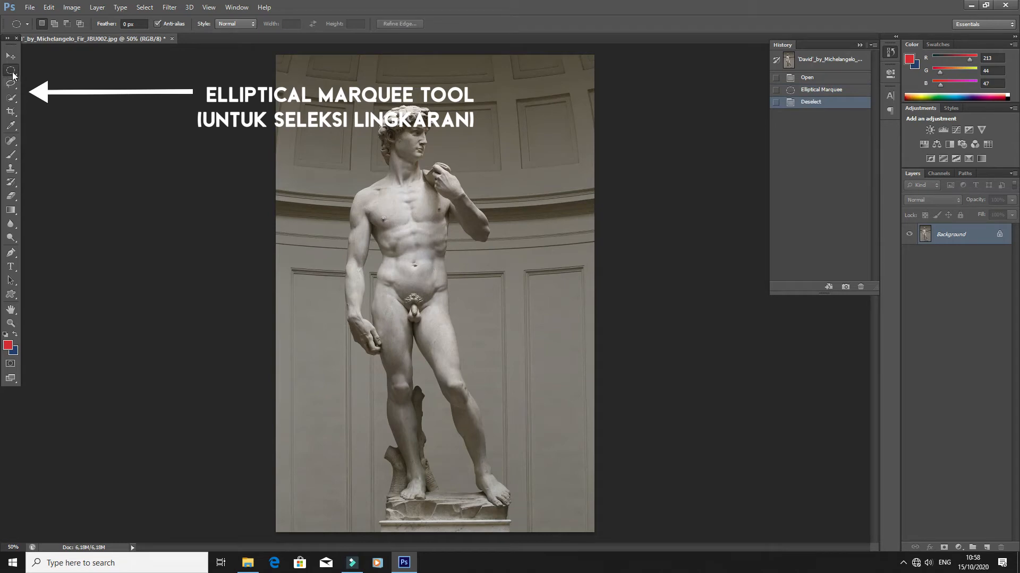
left_click(10, 84)
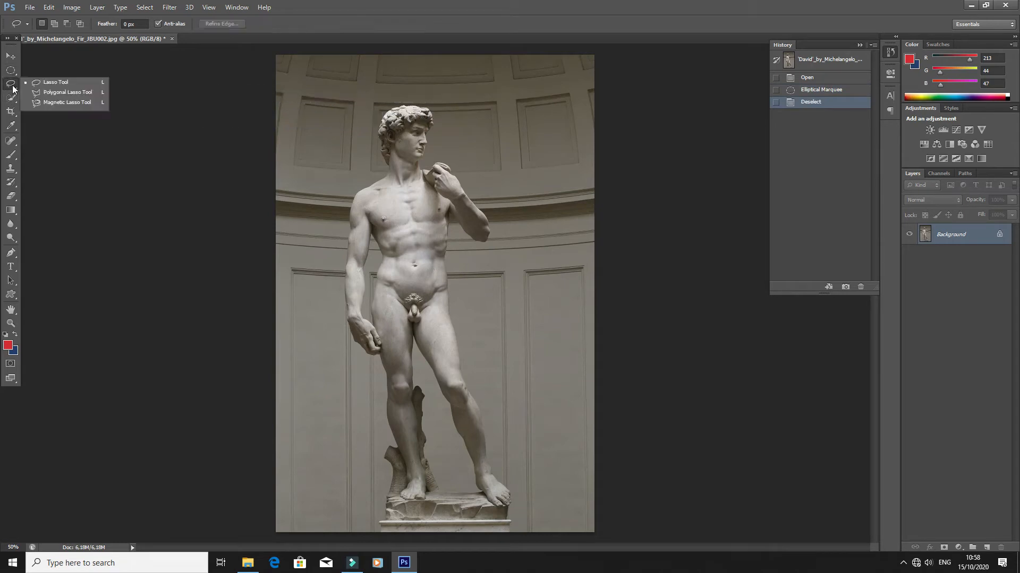
left_click(80, 85)
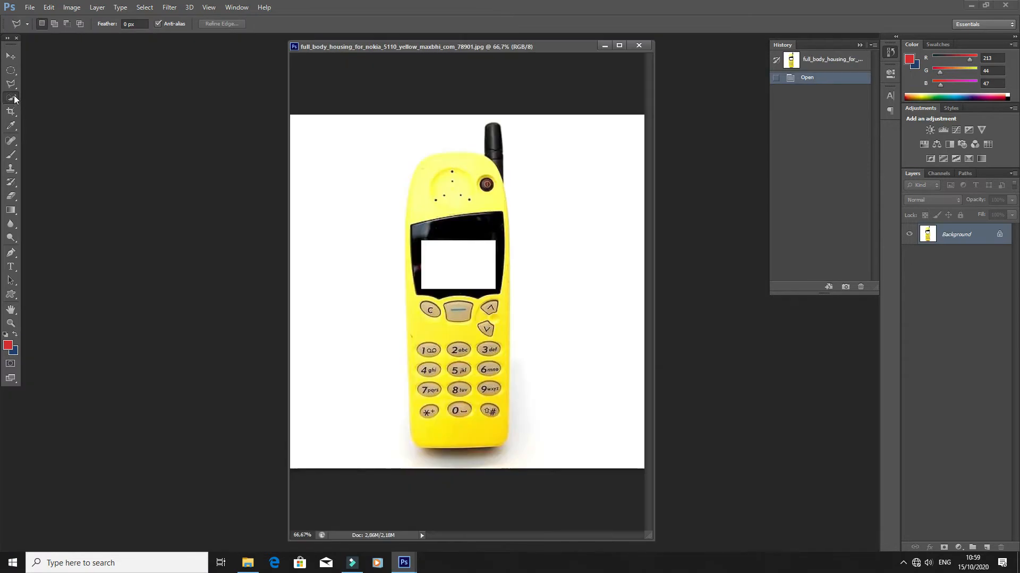
Select the white background around the yellow phone with the Magic Wand.
left_click(11, 97)
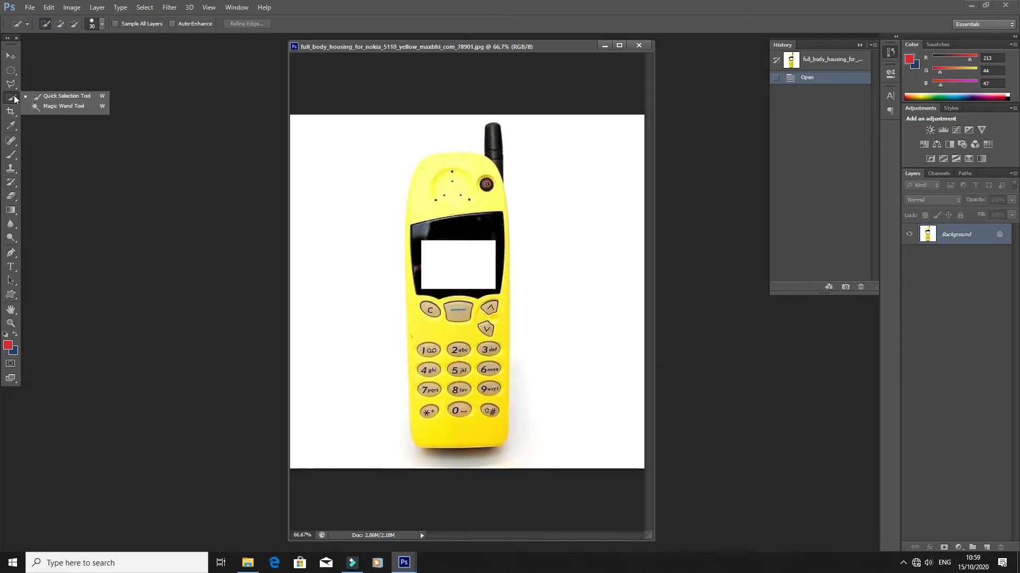
left_click(59, 107)
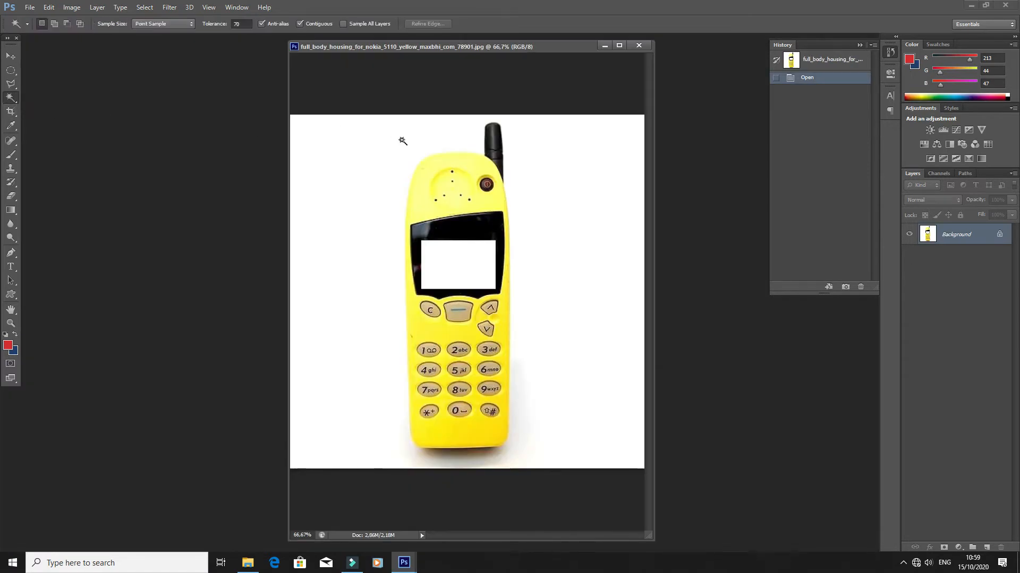
left_click(393, 152)
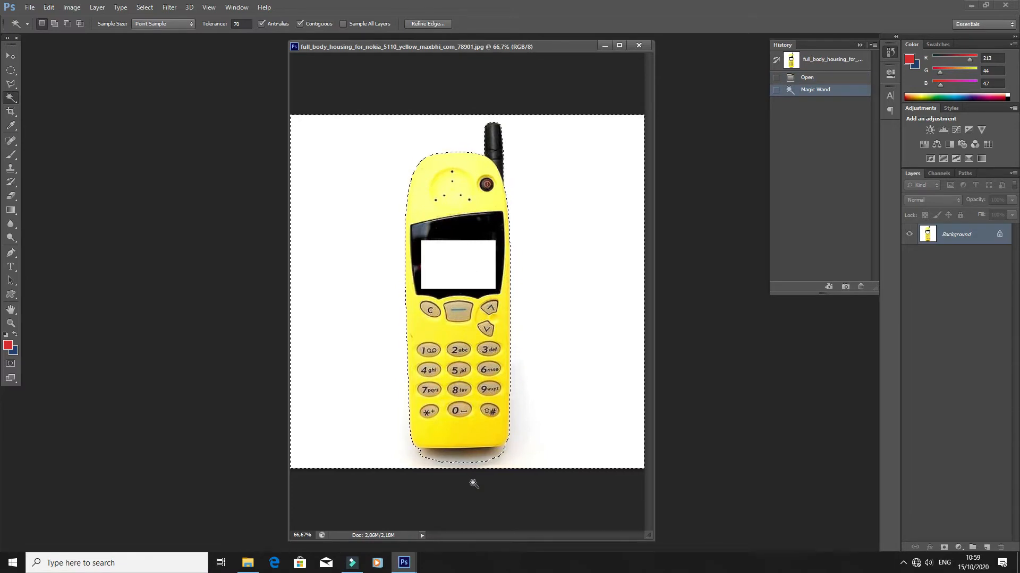
left_click(469, 460)
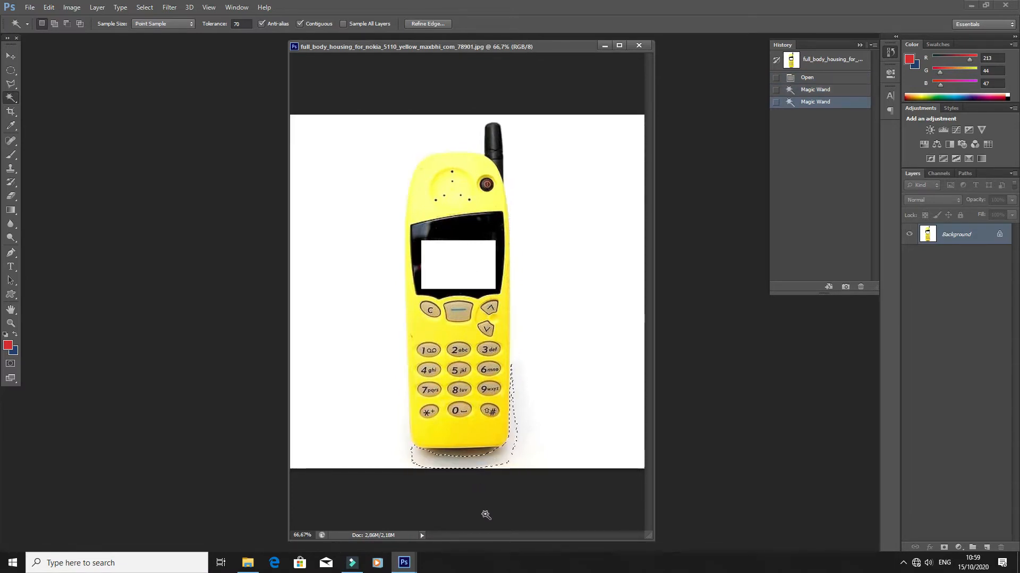
left_click(577, 327)
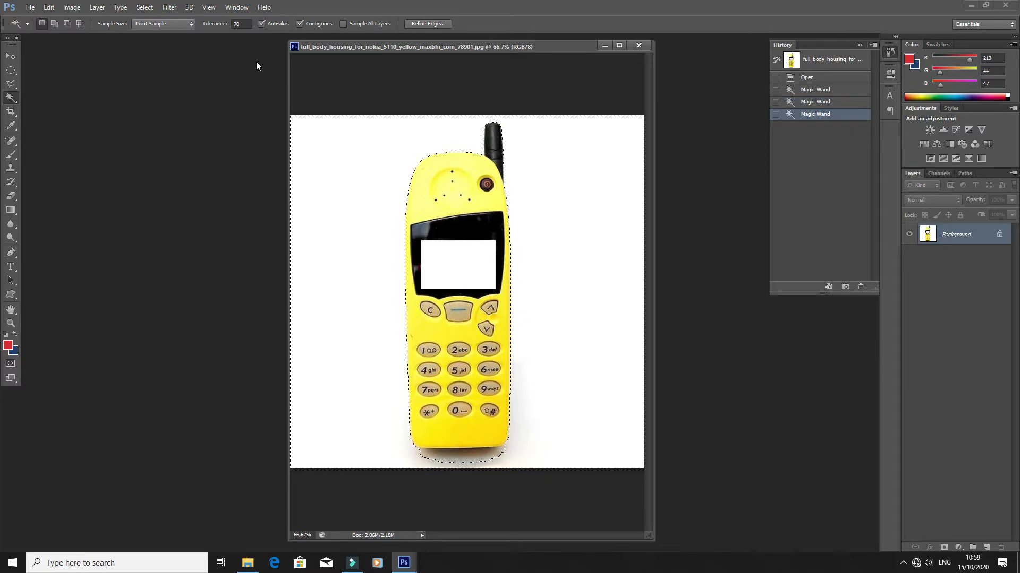
Add the shadow beneath the phone to the background selection, using the Magic Wand in add-to-selection mode.
left_click(54, 23)
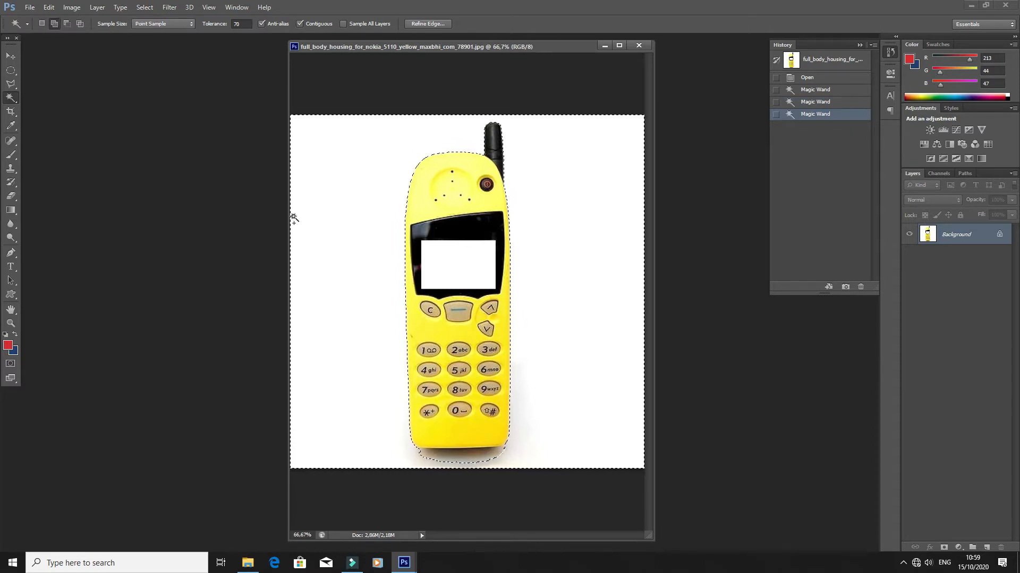
left_click(459, 463)
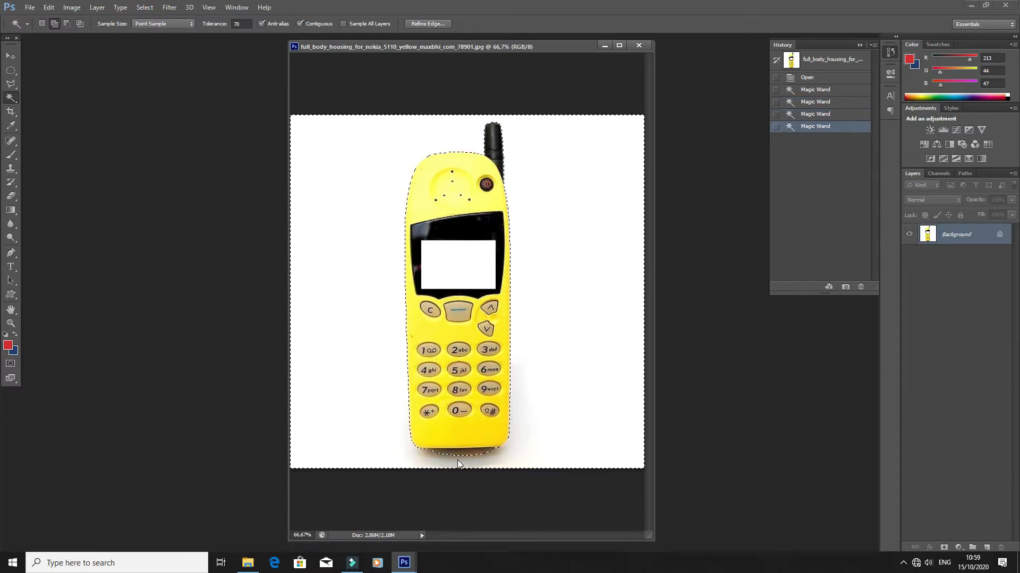
left_click(457, 461)
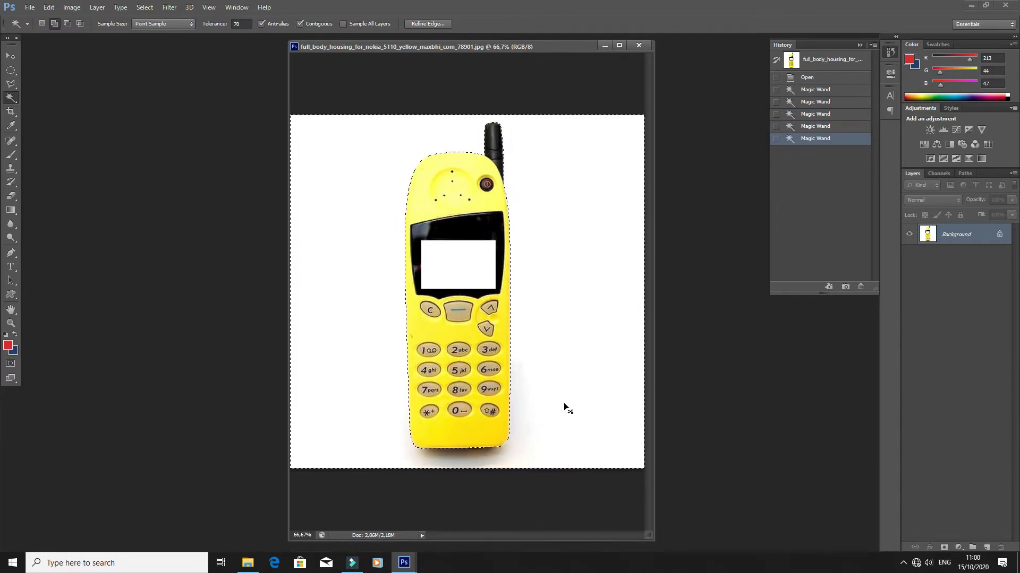
Invert the selection so it covers the phone, and paste a copy of the phone on a new layer.
key("ctrl+shift+i")
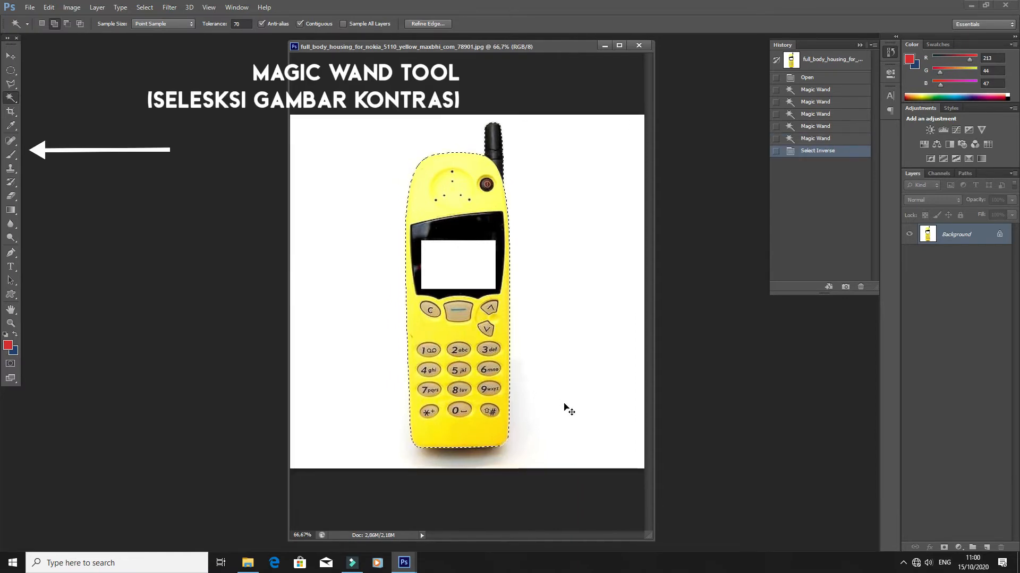
key("ctrl+c")
key("ctrl+v")
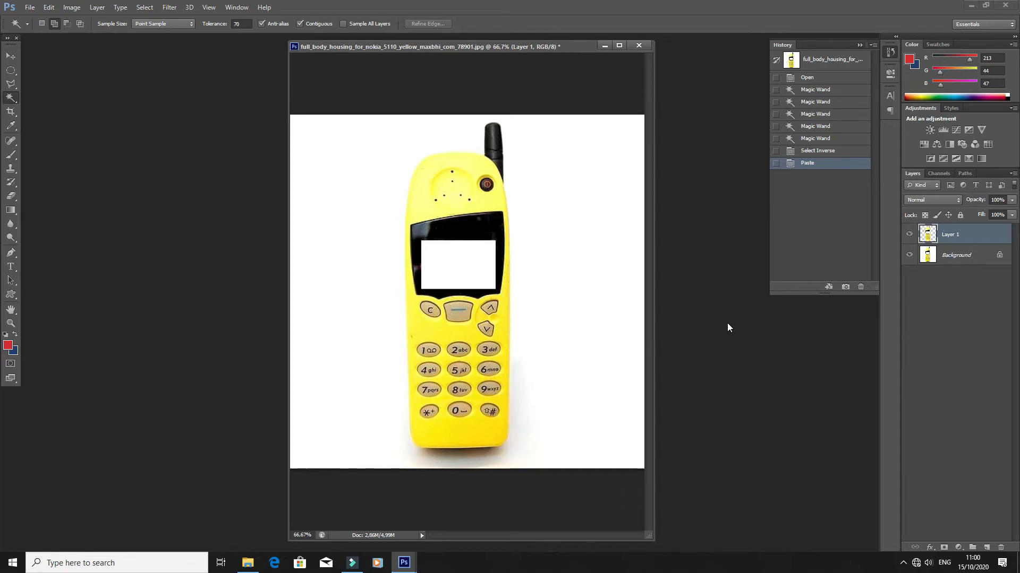
left_click(821, 62)
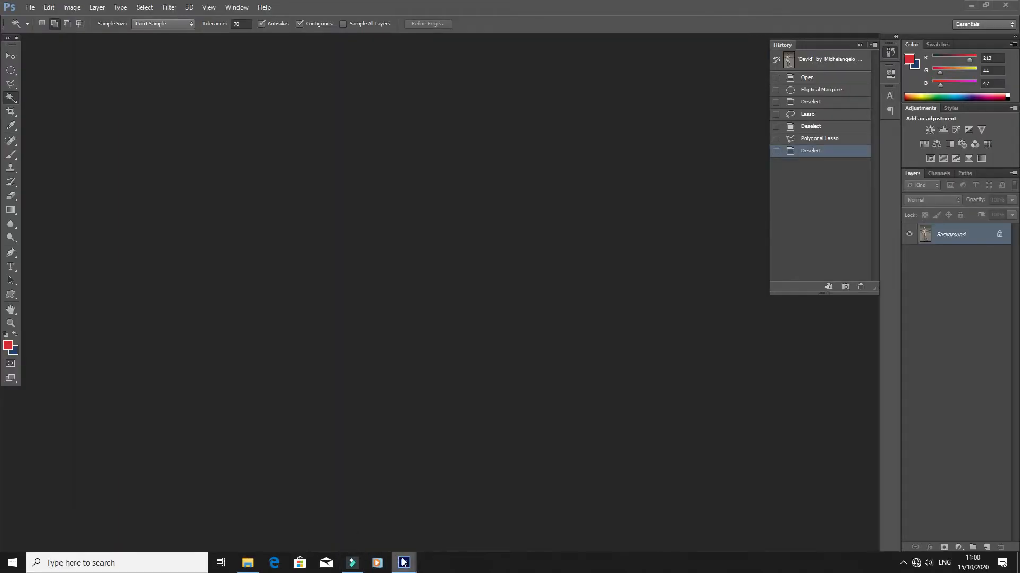
Switch to File Explorer and try to open the "foto ganteng" picture from the Editan folder in Photoshop.
left_click(403, 562)
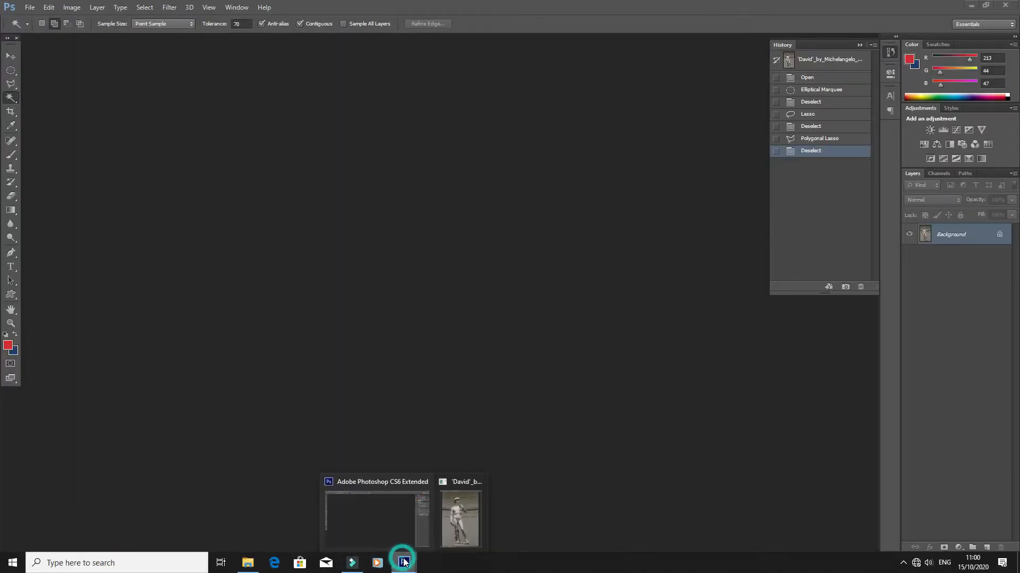
left_click(249, 566)
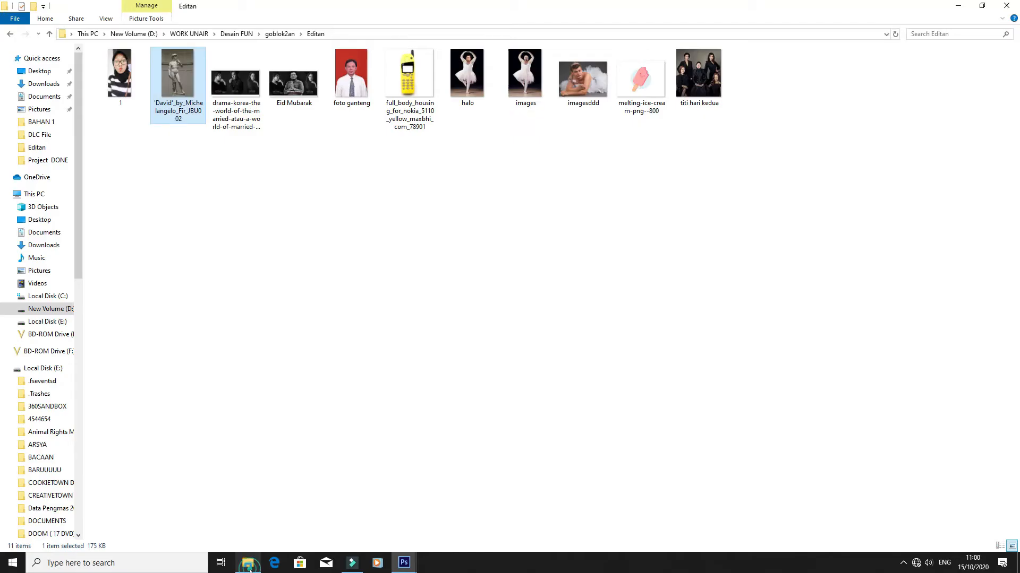
left_click(334, 361)
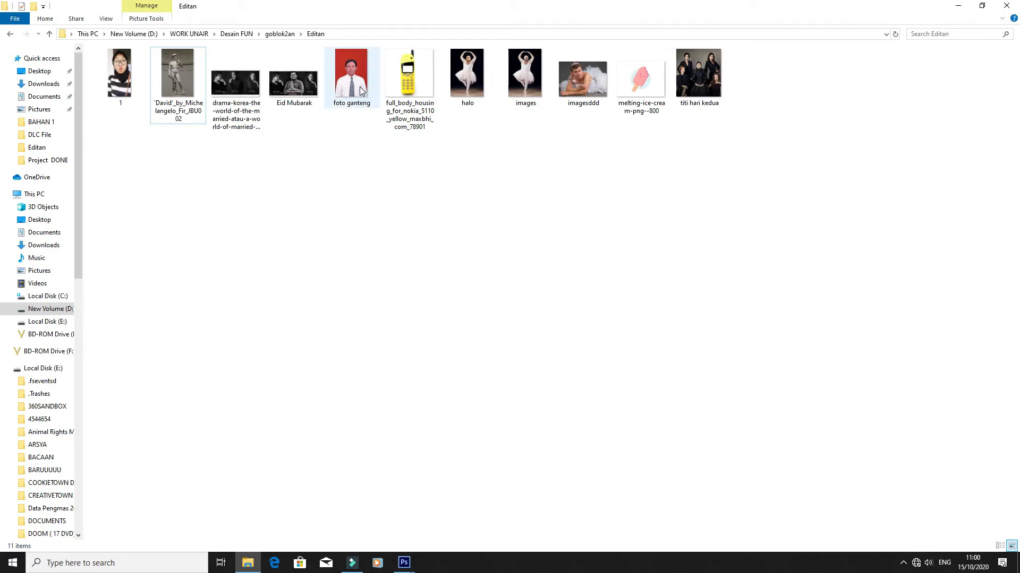
left_click_drag(360, 90, 406, 571)
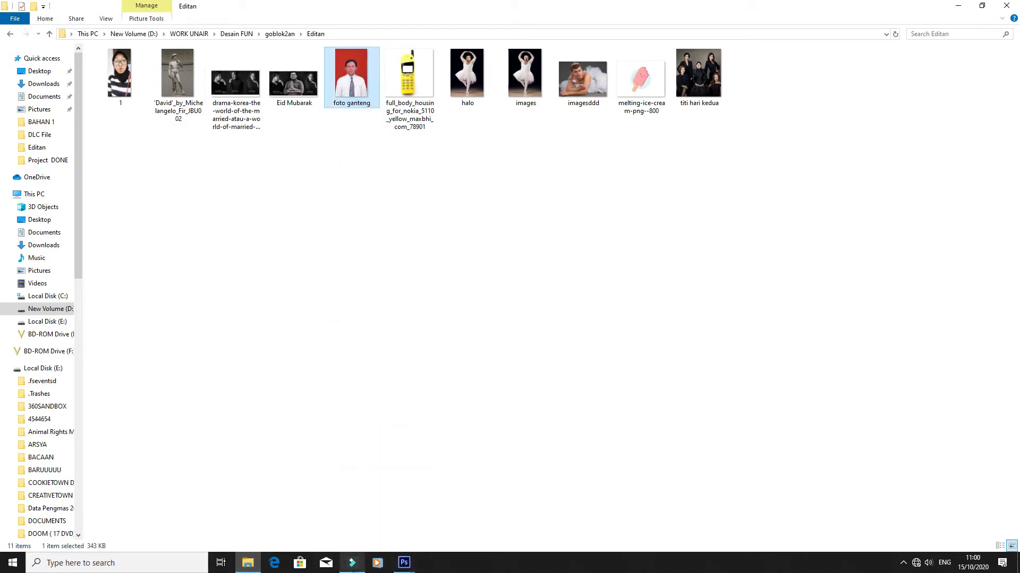
left_click(360, 518)
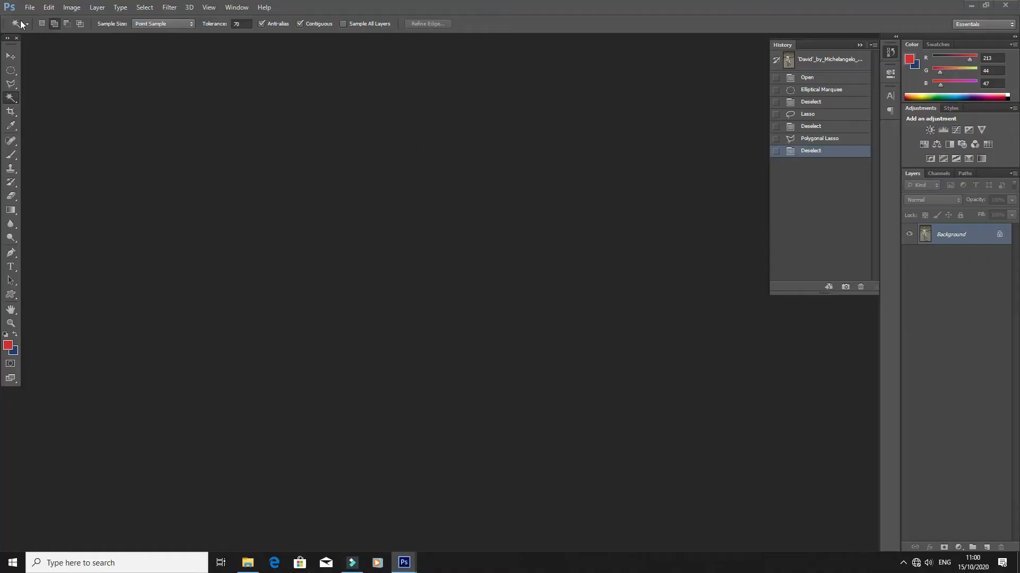
Open the "foto ganteng" picture from the Editan folder.
left_click(29, 6)
left_click(37, 26)
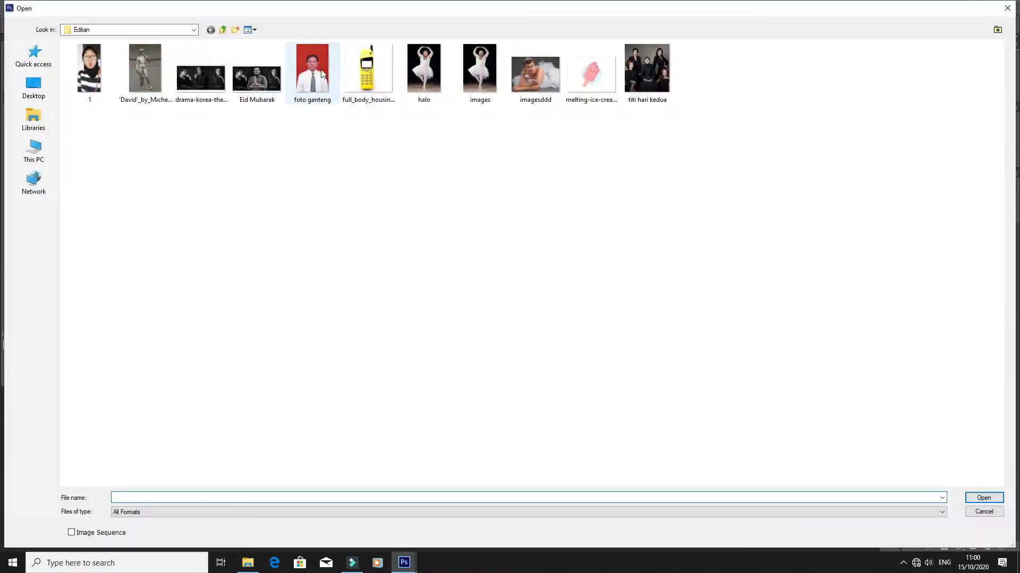
left_click(321, 73)
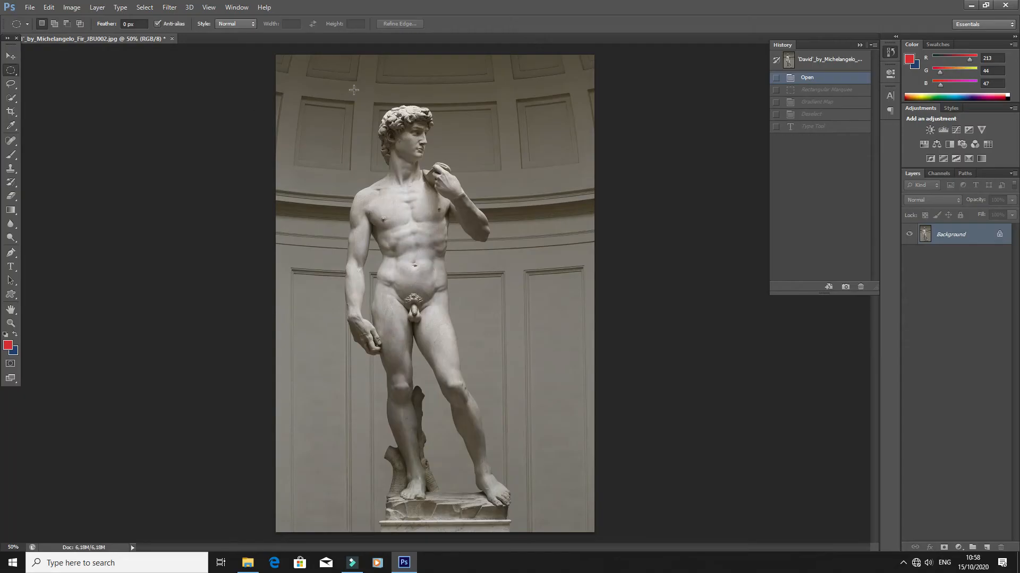
Demonstrate a round Elliptical Marquee selection over the statue's upper body and clear it.
left_click_drag(353, 90, 490, 229)
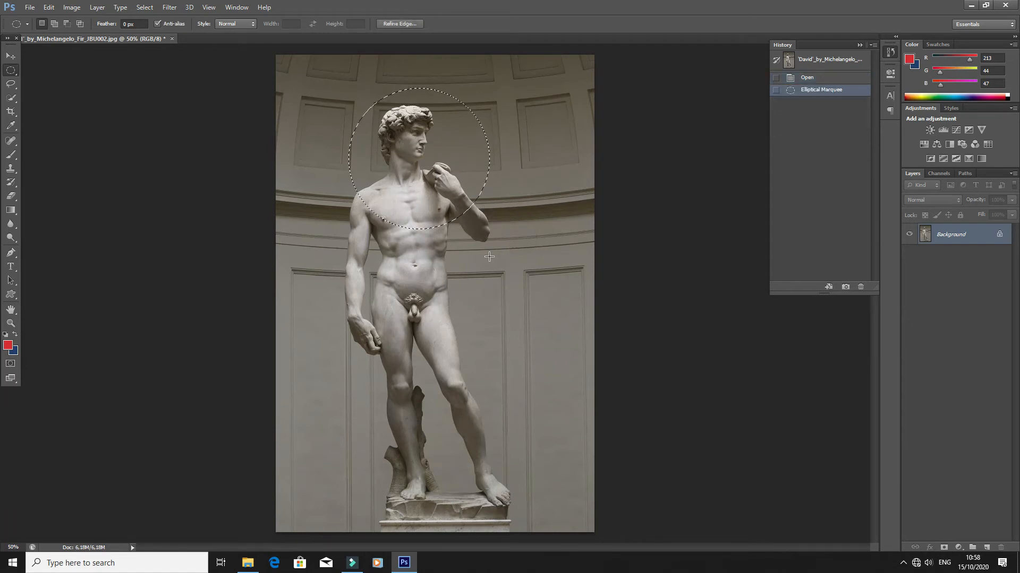
left_click(50, 118)
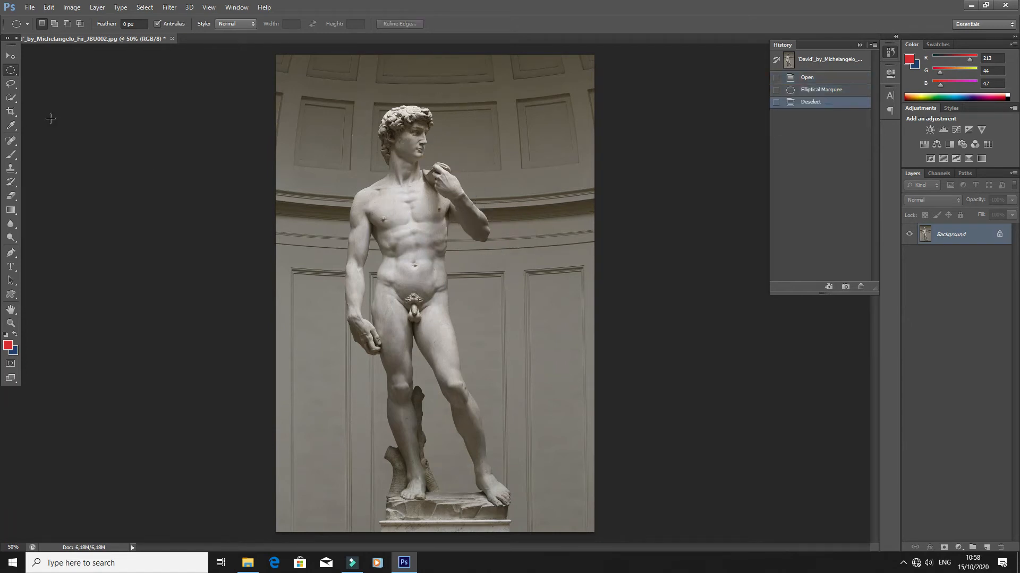
Trace a freehand Lasso selection around the whole statue from head to feet, and deselect it.
right_click(11, 83)
left_click(83, 84)
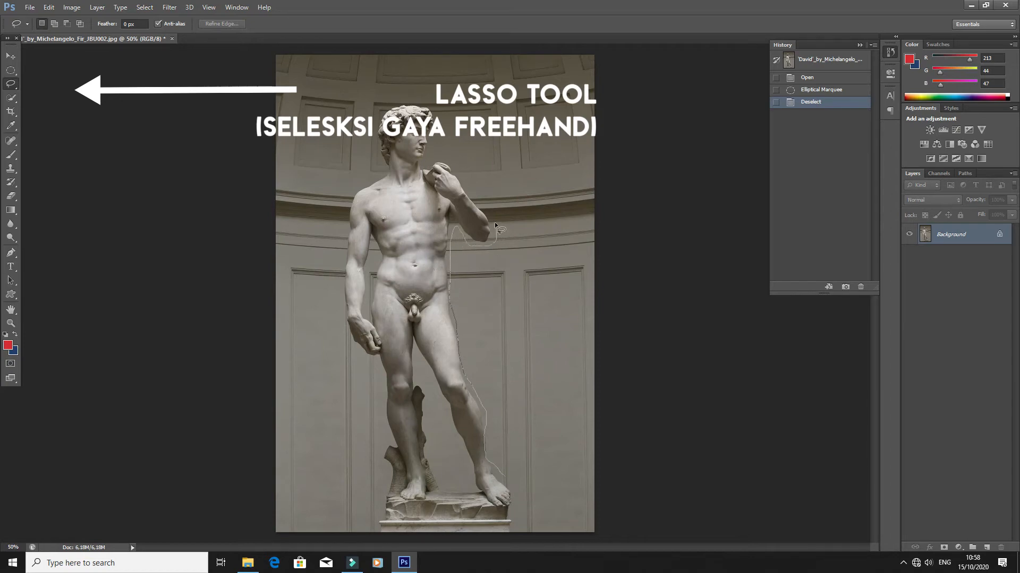
mouse_move(495, 225)
left_mouse_down()
mouse_move(456, 163)
mouse_move(429, 144)
mouse_move(442, 123)
mouse_move(400, 101)
mouse_move(384, 109)
mouse_move(374, 160)
mouse_move(348, 194)
mouse_move(337, 296)
left_mouse_up()
mouse_move(402, 503)
left_mouse_down()
mouse_move(439, 498)
mouse_move(434, 427)
left_mouse_up()
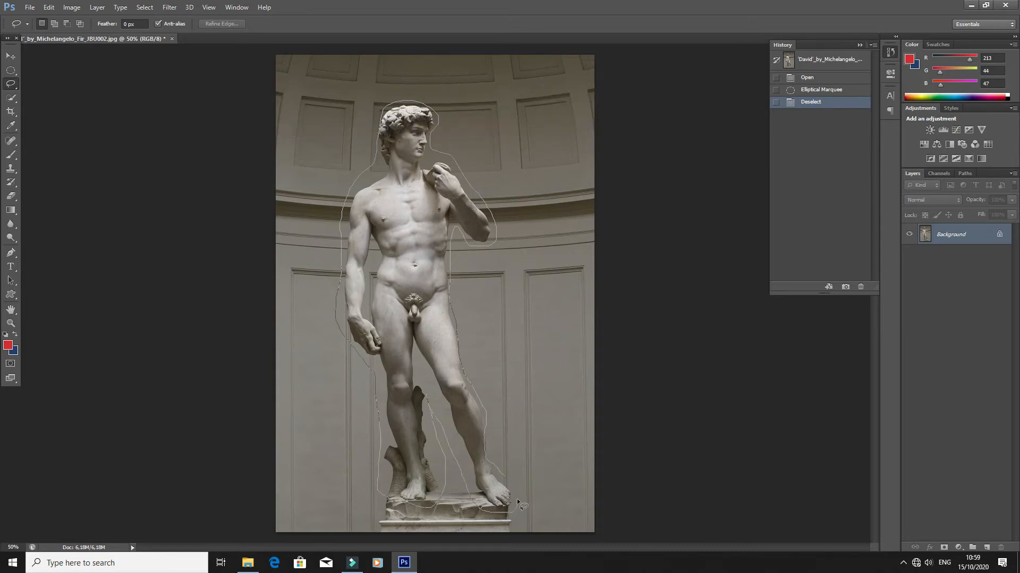
left_click_drag(502, 473, 508, 469)
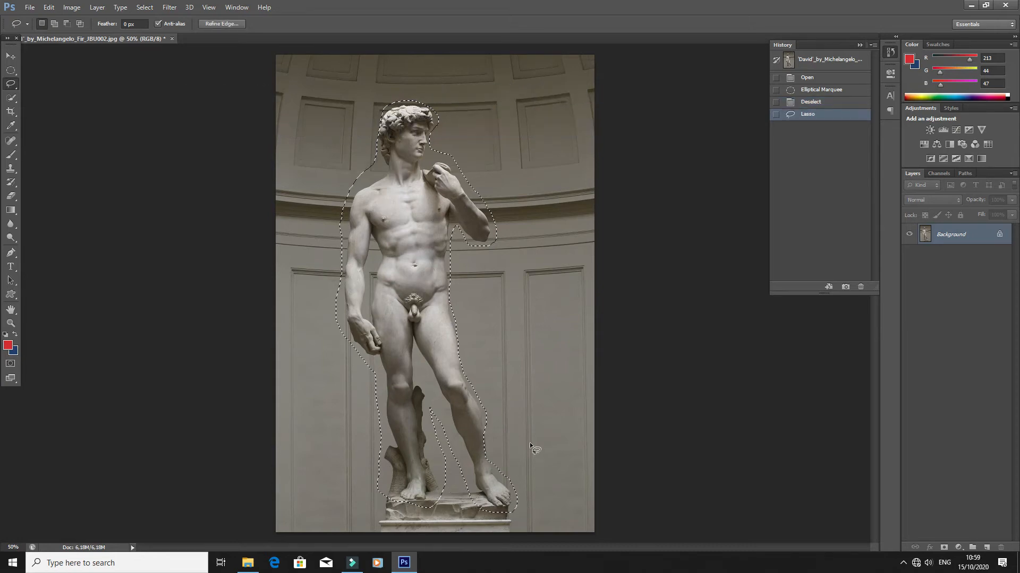
left_click(530, 443)
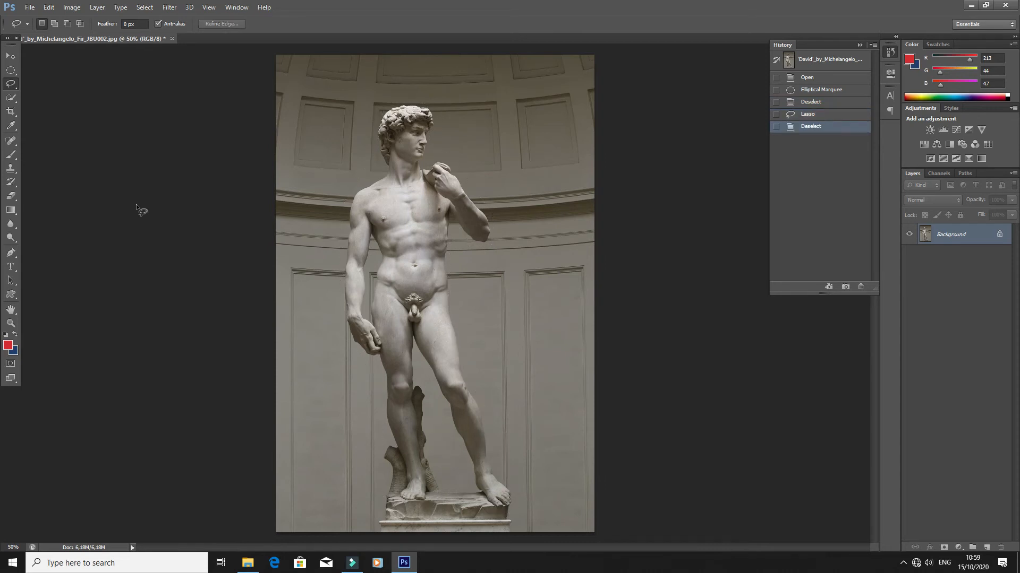
Demonstrate a zigzag Polygonal Lasso selection across the statue's head and torso and the background wall, and deselect it.
right_click(13, 87)
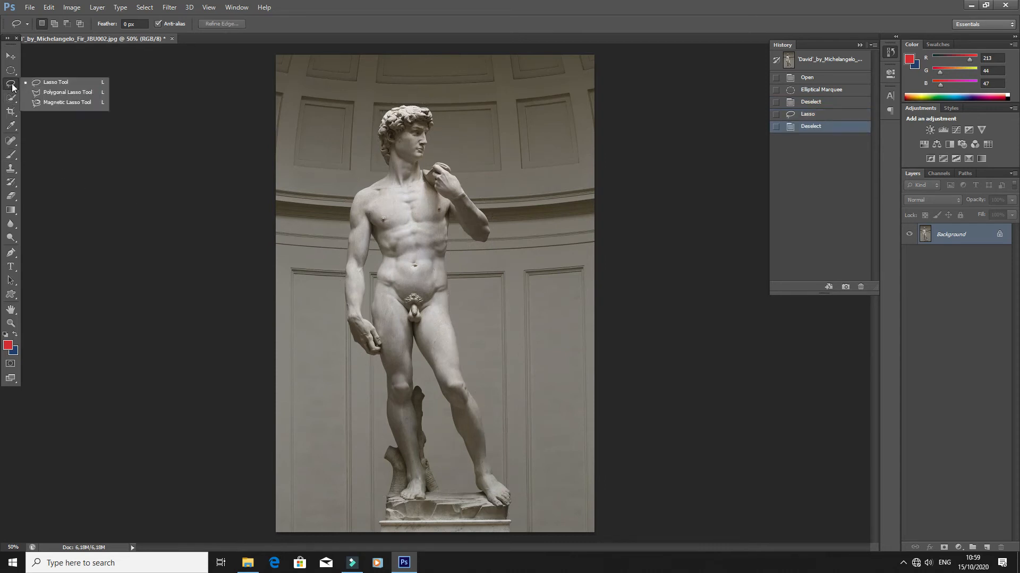
left_click(58, 93)
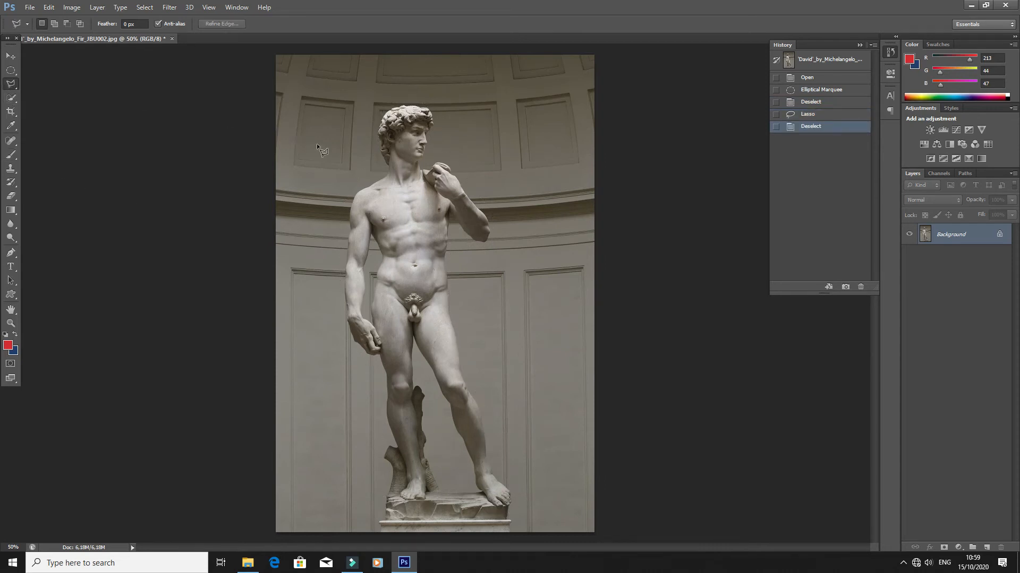
left_click(426, 97)
left_click(430, 131)
left_click(467, 146)
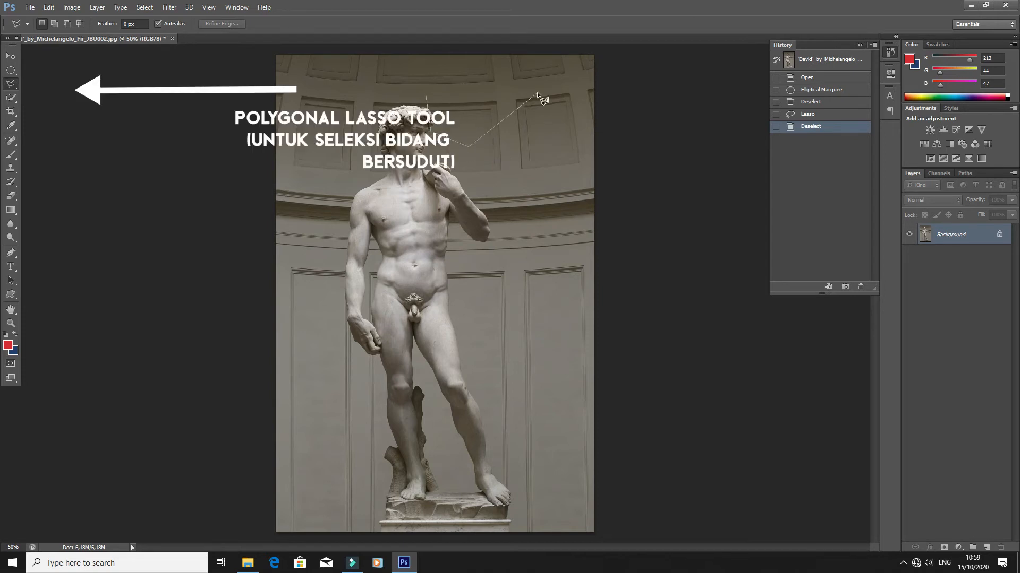
left_click(404, 225)
left_click(498, 252)
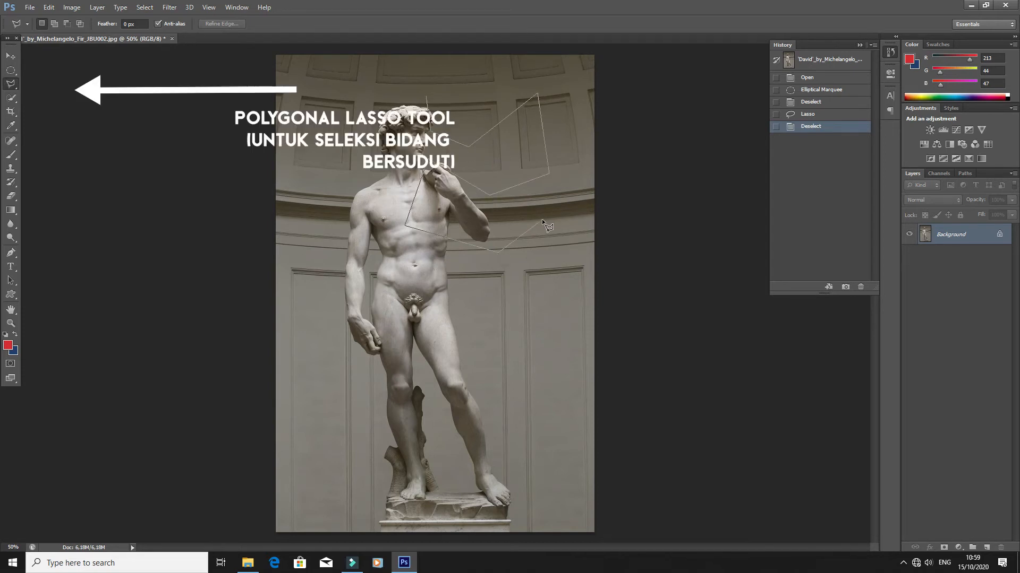
left_click(329, 234)
left_click(426, 97)
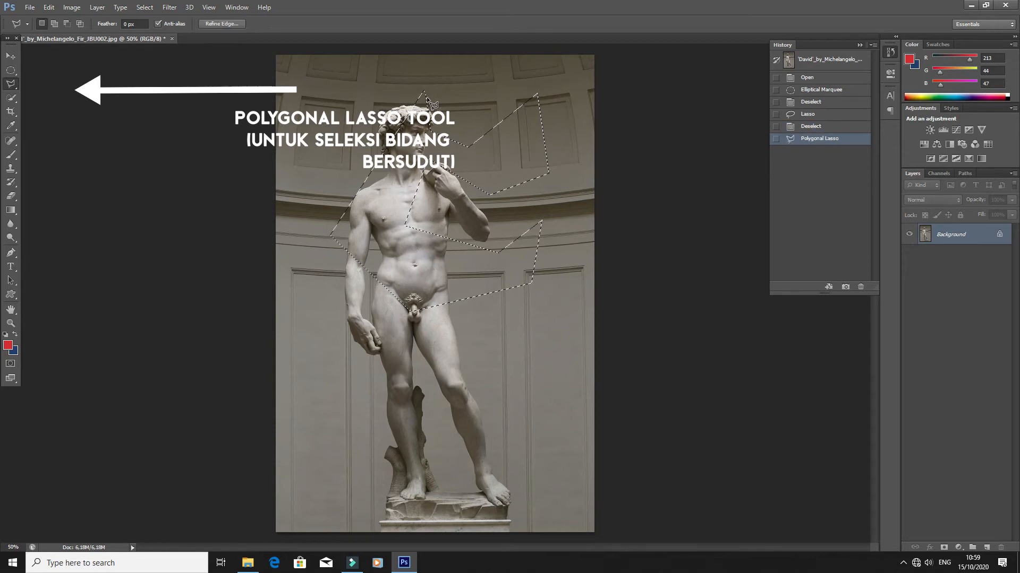
key("ctrl+d")
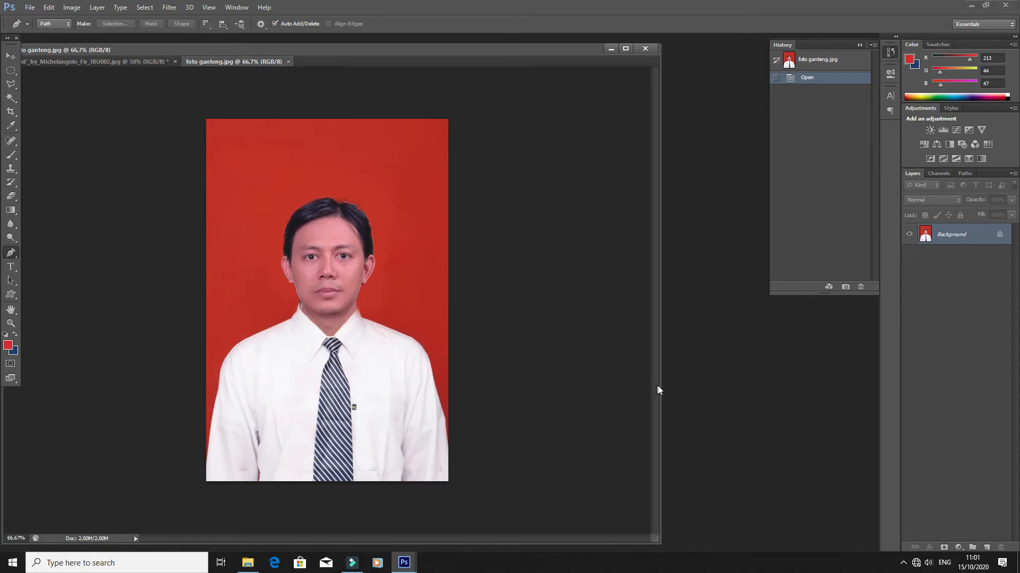
Widen the "foto ganteng" window and trace a Pen tool path from the man's neck under the chin and up around one ear.
left_click_drag(659, 390, 788, 393)
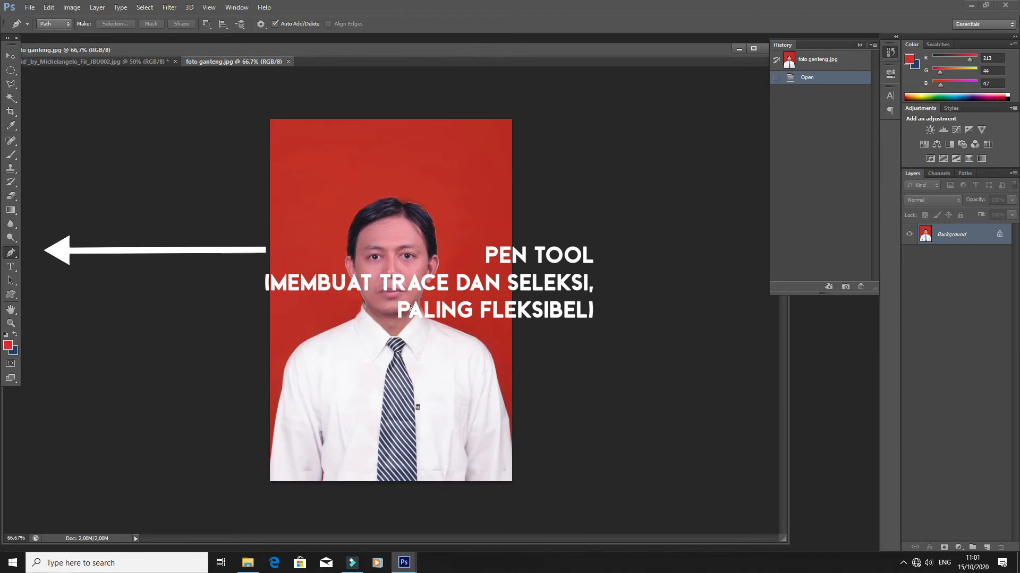
left_click(369, 315)
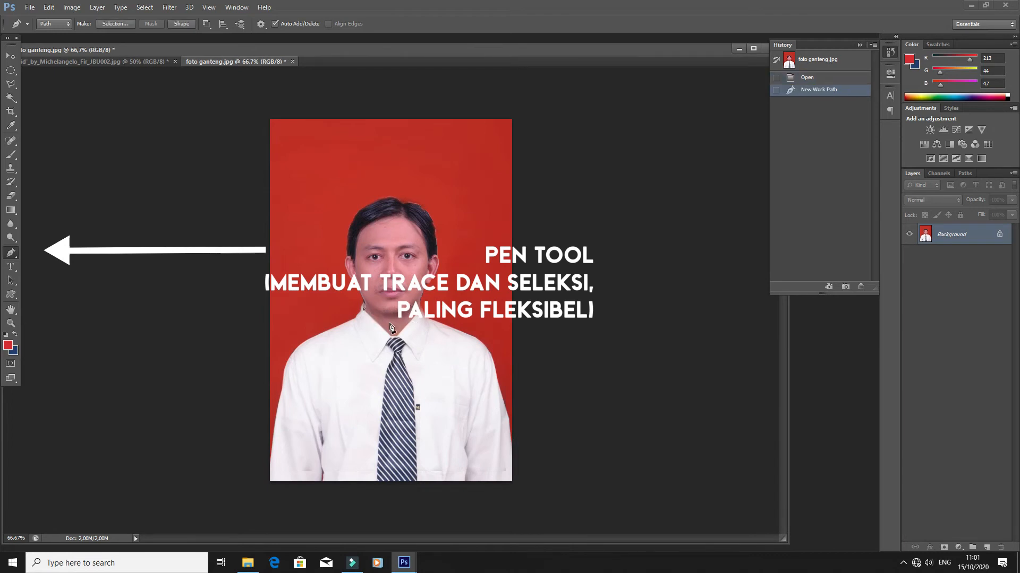
left_click(389, 323)
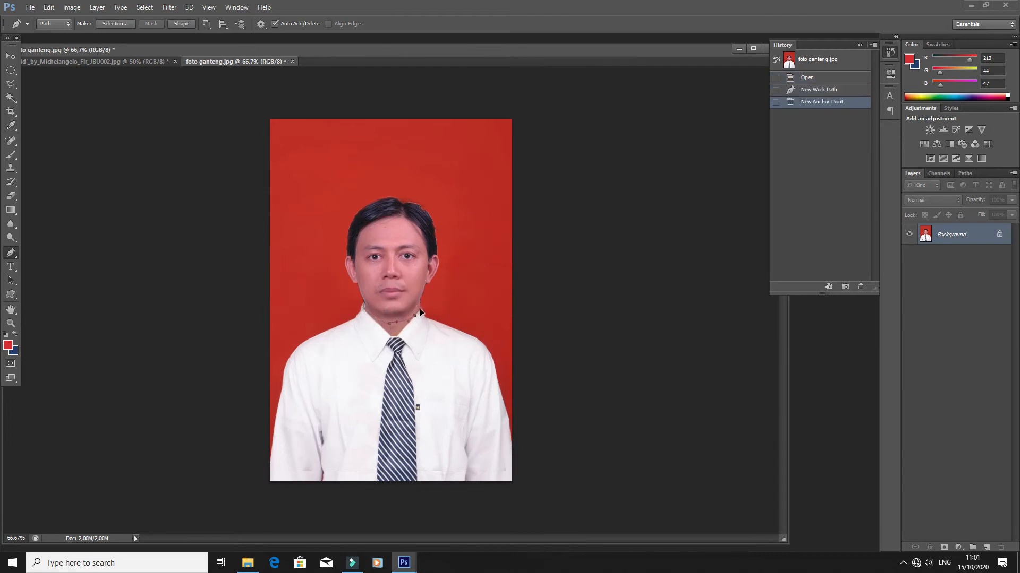
left_click(415, 315)
left_click(421, 304)
left_click(422, 296)
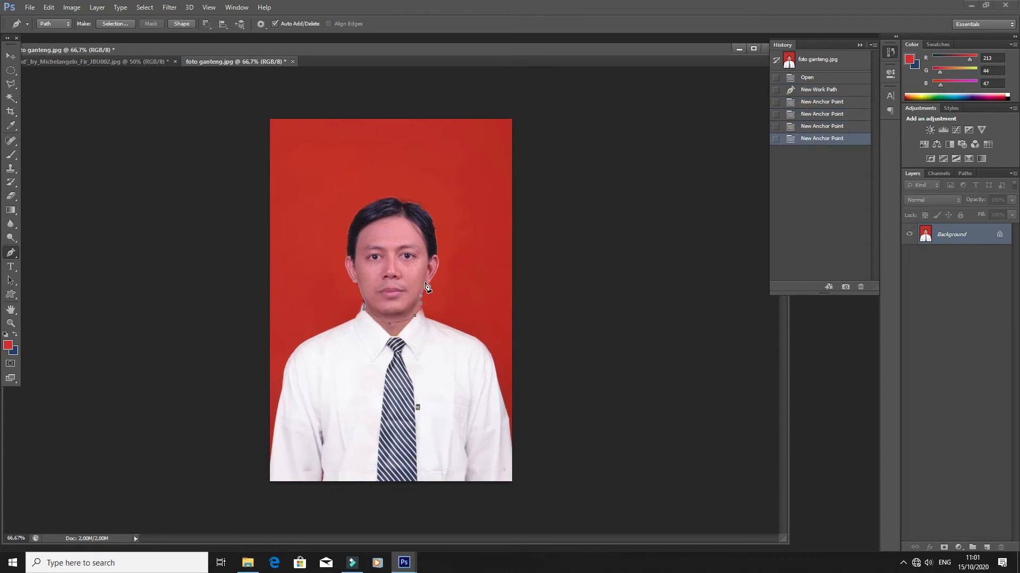
left_click(426, 286)
left_click(435, 275)
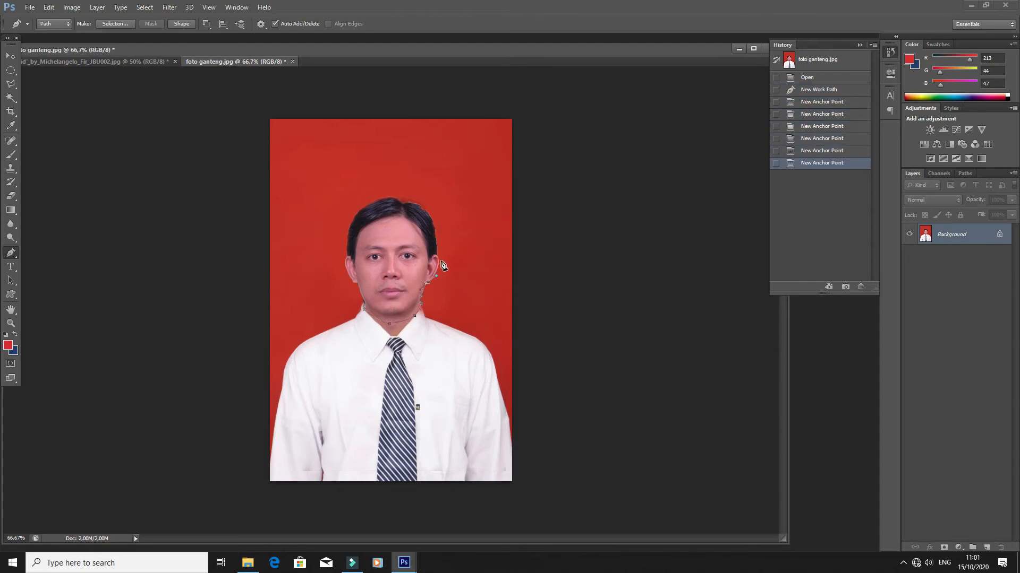
double_click(440, 258)
left_click(438, 251)
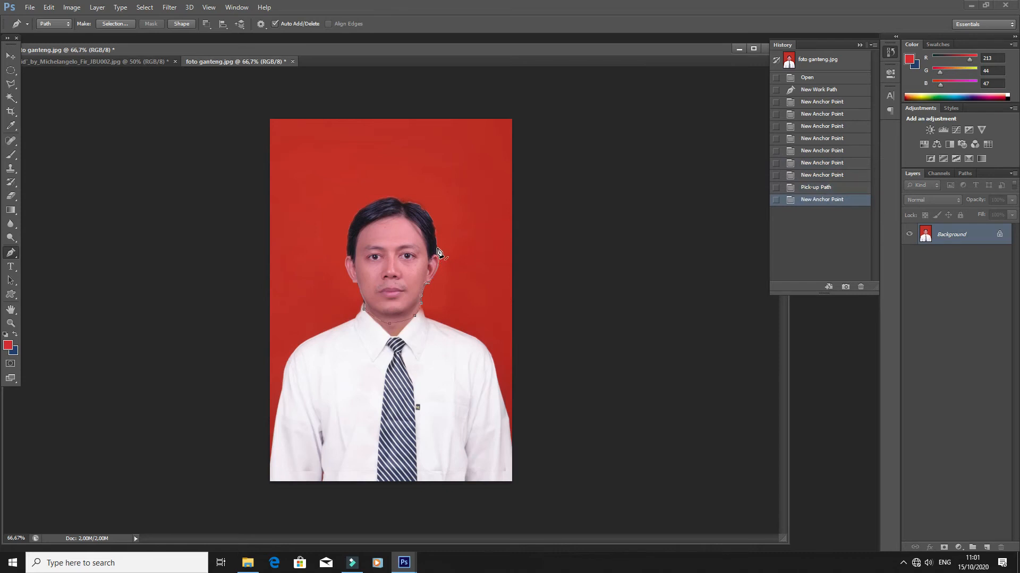
Continue the Pen path over the hair and down around the other ear, closing it at the starting point on the neck.
left_click_drag(423, 209, 407, 199)
left_click(397, 202)
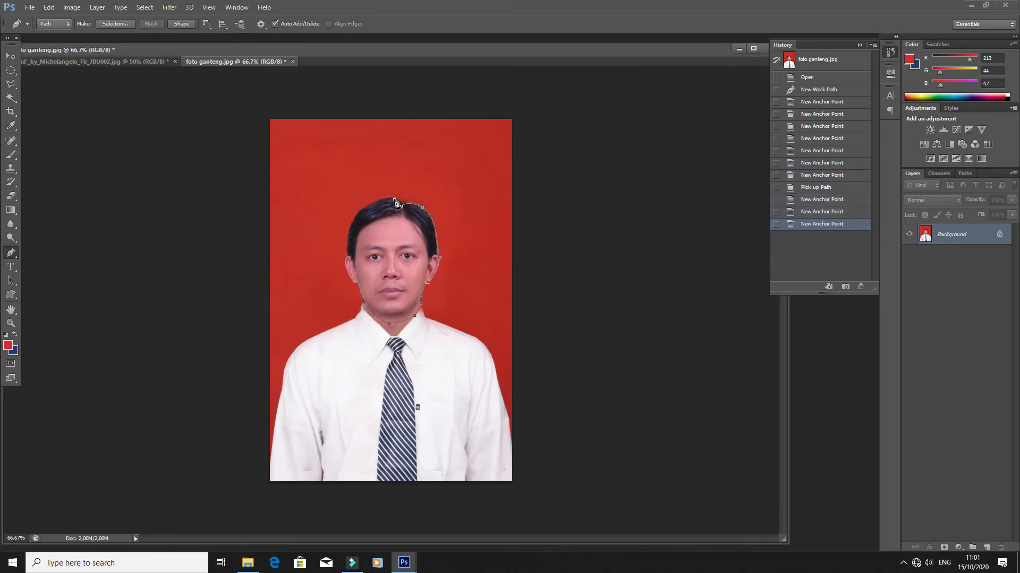
left_click(387, 199)
left_click_drag(363, 203, 343, 228)
left_click(345, 247)
left_click(343, 261)
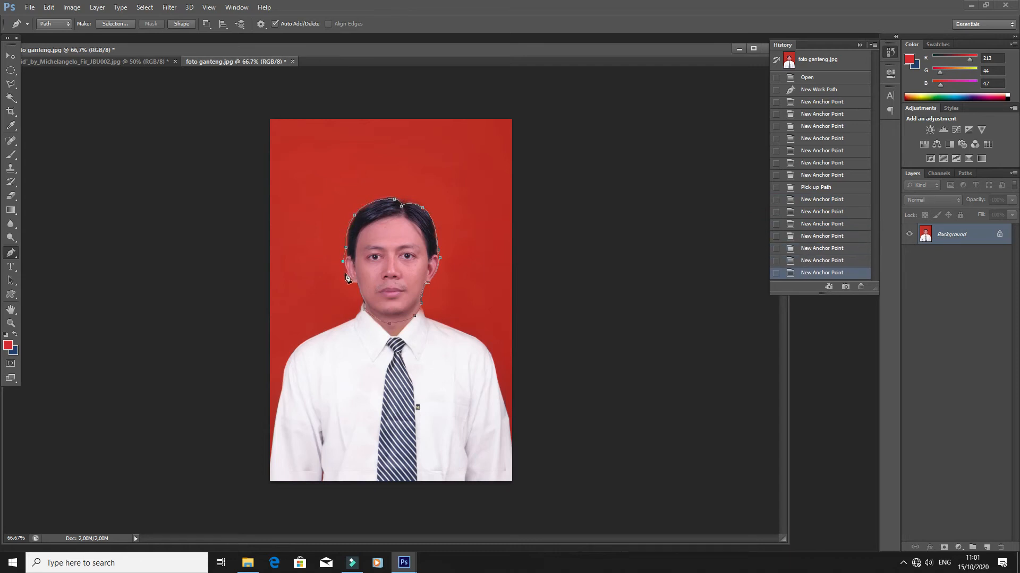
left_click(355, 288)
left_click(364, 300)
left_click(365, 311)
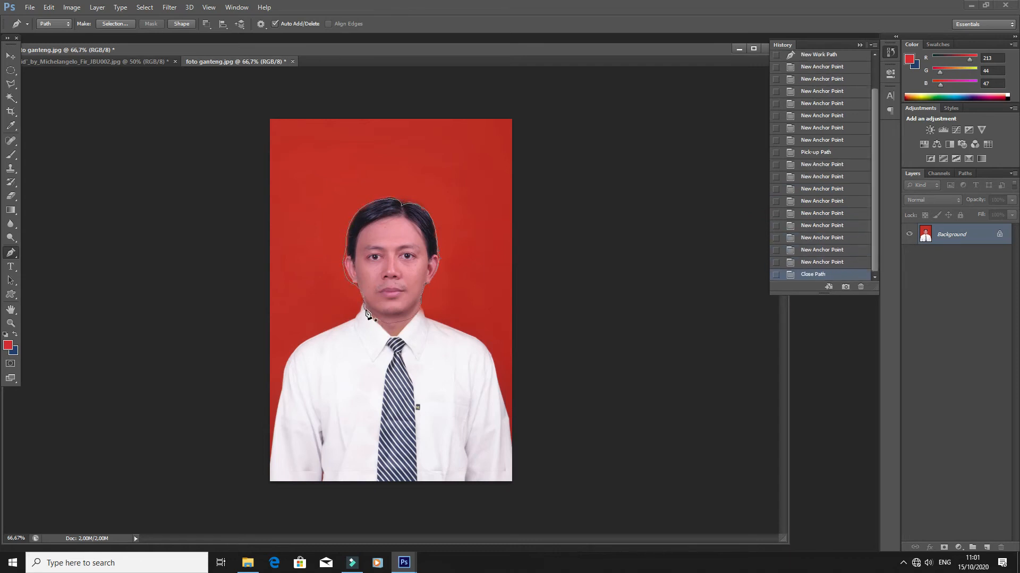
Convert the closed path to a selection, invert it so only the head is selected, and copy the head onto its own layer.
right_click(407, 243)
left_click(467, 293)
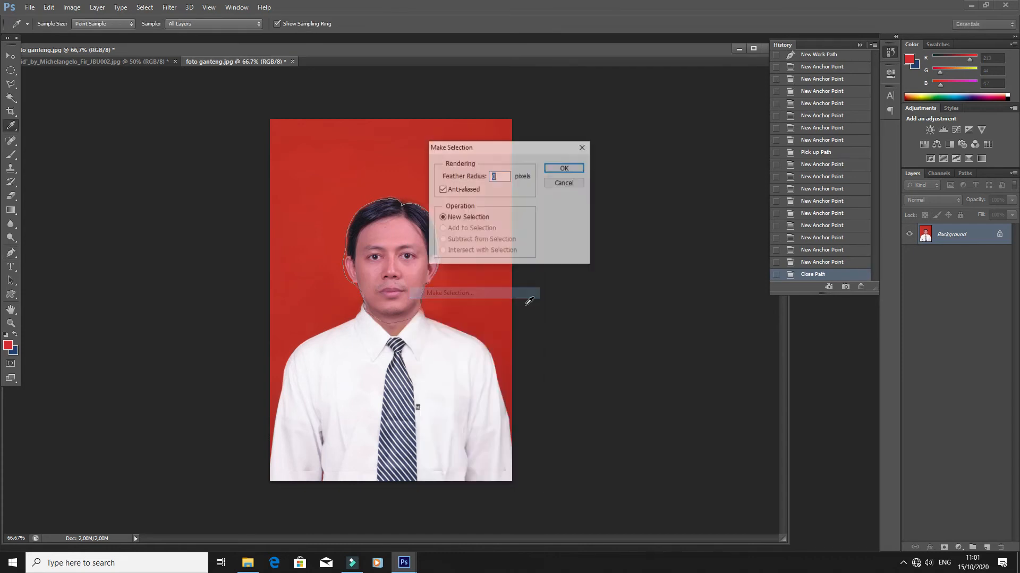
left_click(567, 168)
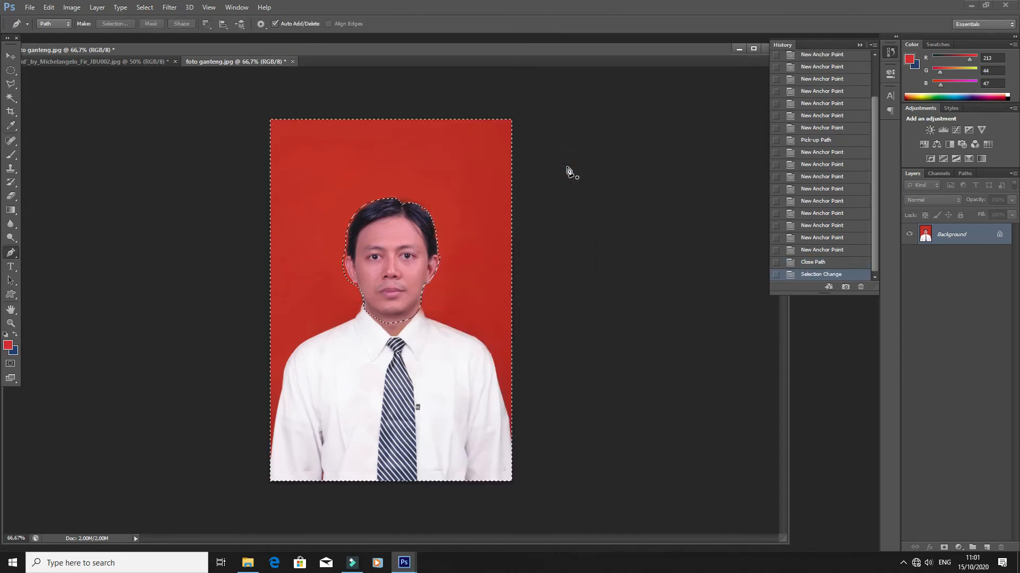
key("ctrl+shift+i")
key("ctrl+j")
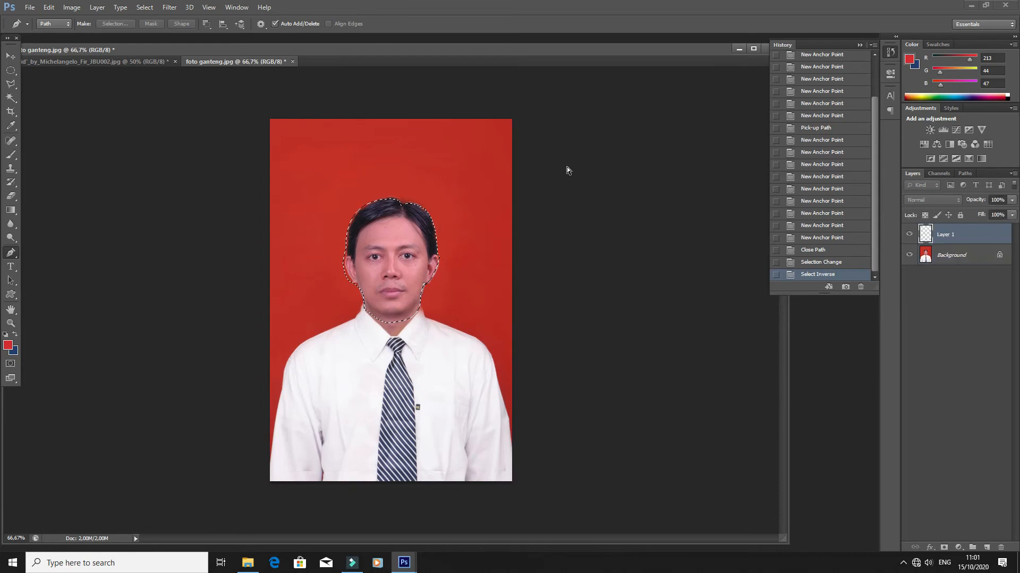
key("ctrl+v")
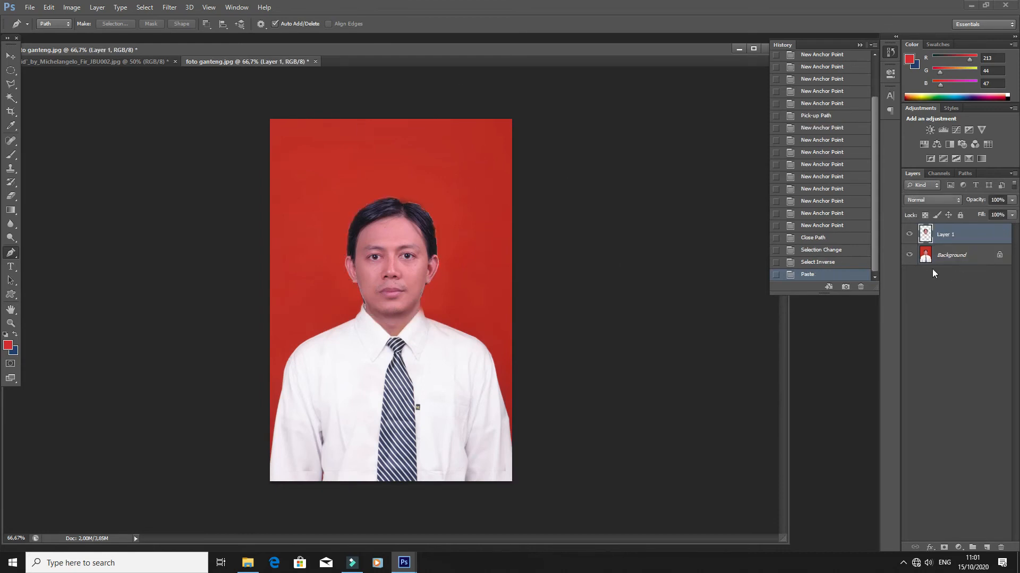
Check the head cutout by hiding and reshowing the Background layer, and float the "foto ganteng" document in its own window.
left_click(909, 256)
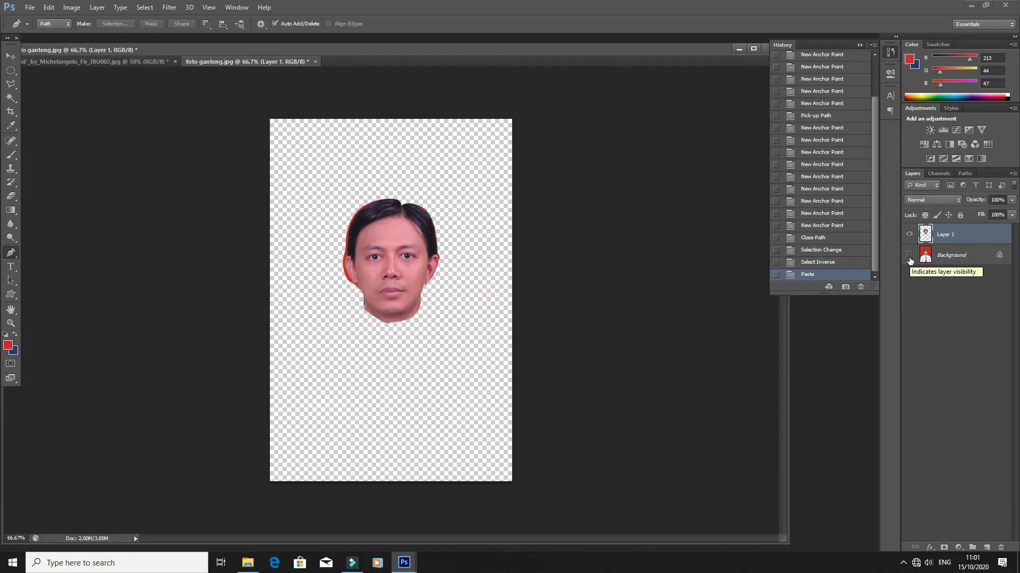
left_click(909, 256)
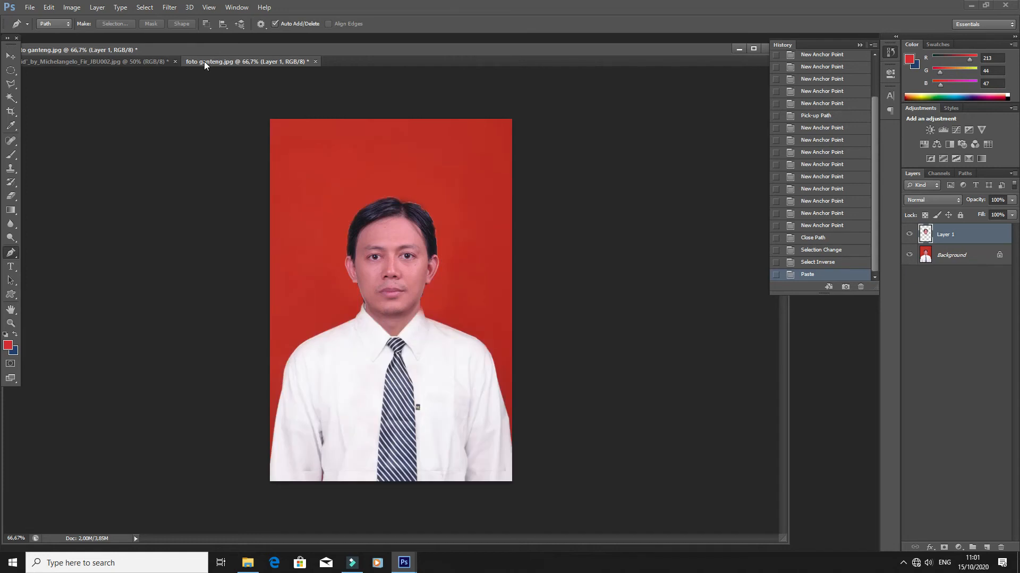
left_click_drag(204, 62, 357, 88)
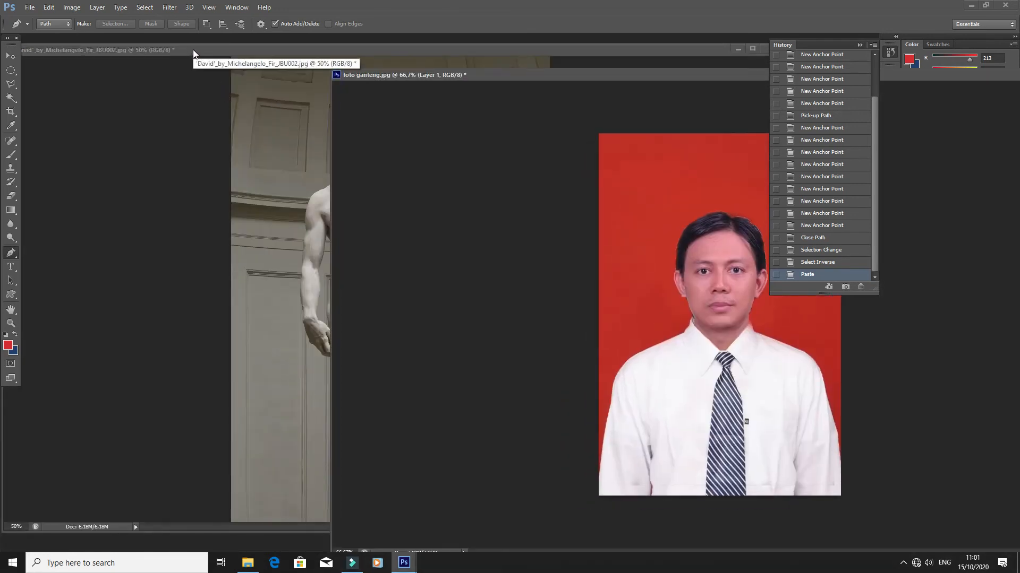
left_click(11, 56)
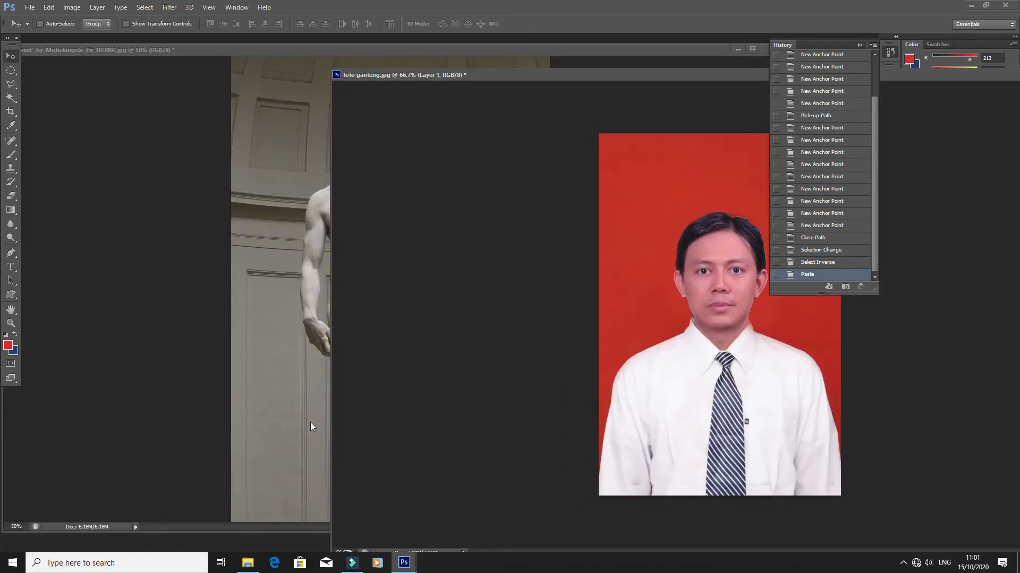
Switch to File Explorer and try to bring the "imagesddd" picture from the Editan folder into Photoshop.
left_click(244, 566)
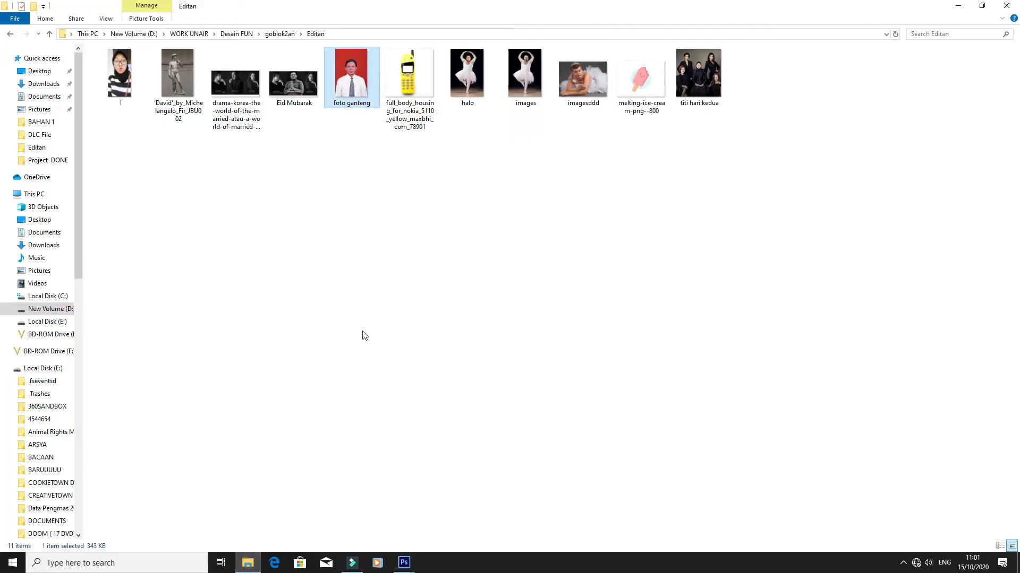
left_click(586, 80)
left_click_drag(586, 80, 44, 150)
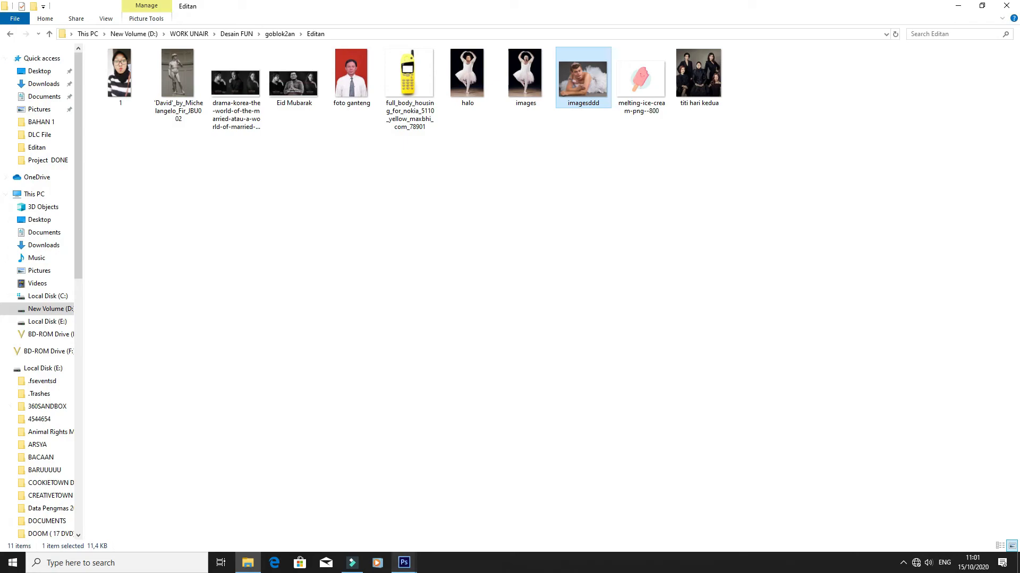
left_click(403, 563)
left_click(326, 521)
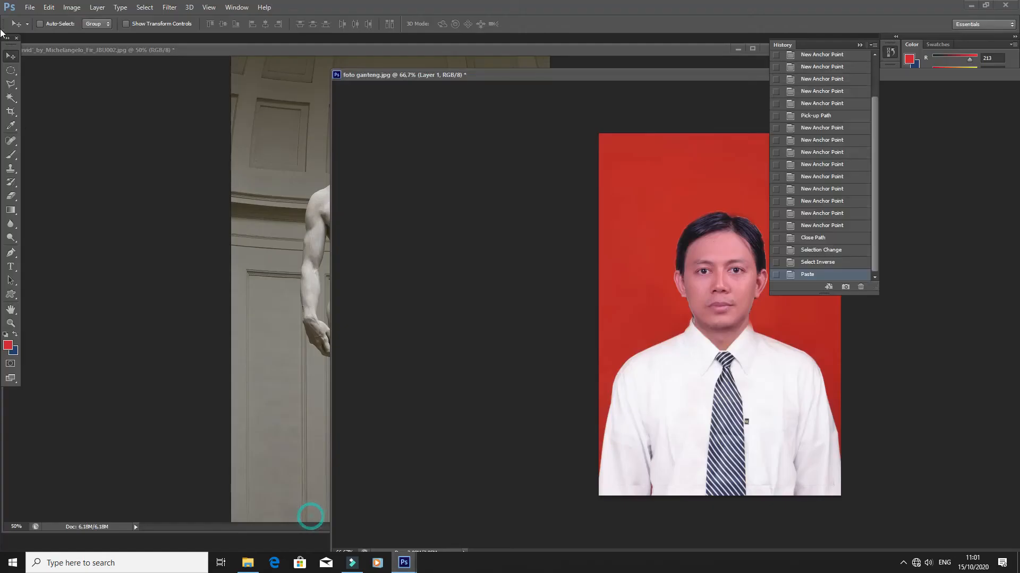
Open the "imagesddd" picture from the Editan folder with Photoshop's Open command.
left_click(29, 7)
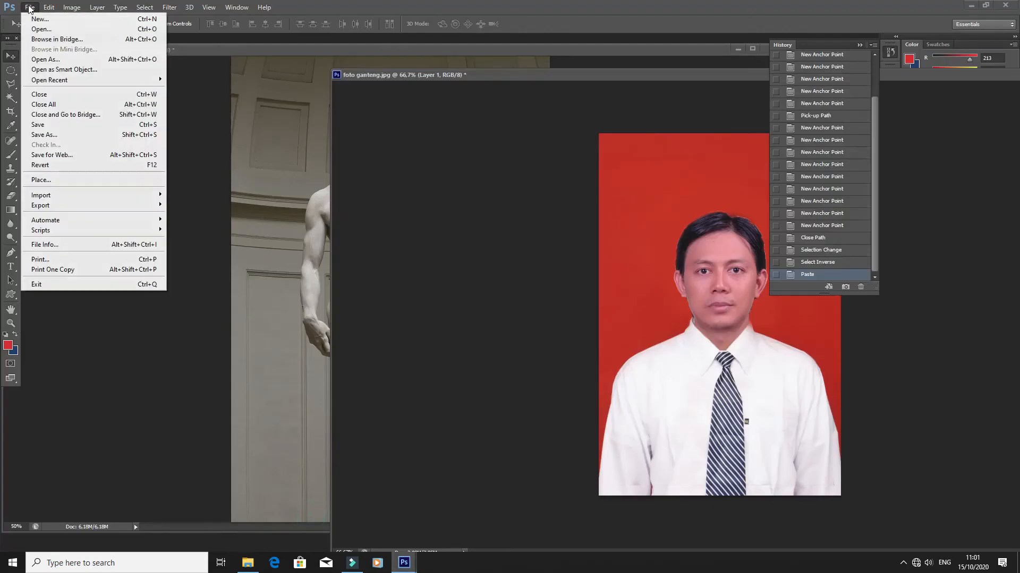
left_click(38, 29)
left_click(524, 89)
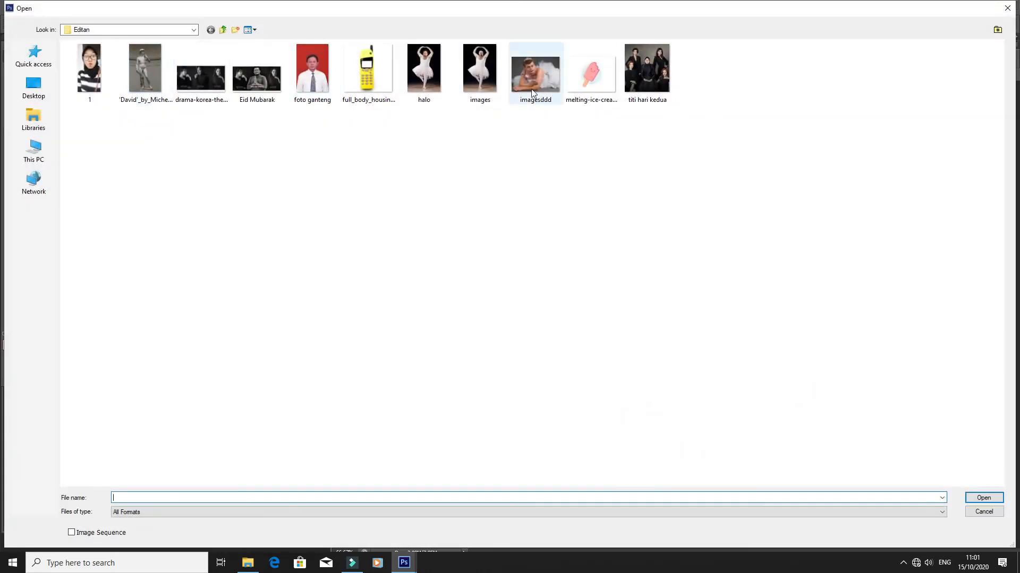
left_click(977, 498)
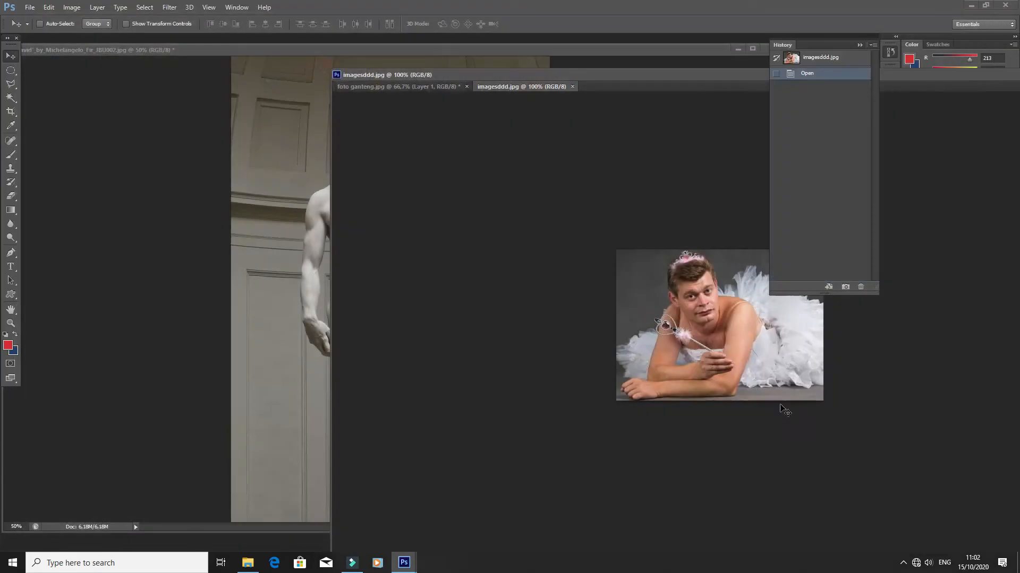
Float the "imagesddd" document in its own window and copy the cut-out head layer from "foto ganteng" into it.
left_click_drag(546, 88, 133, 140)
left_click(386, 71)
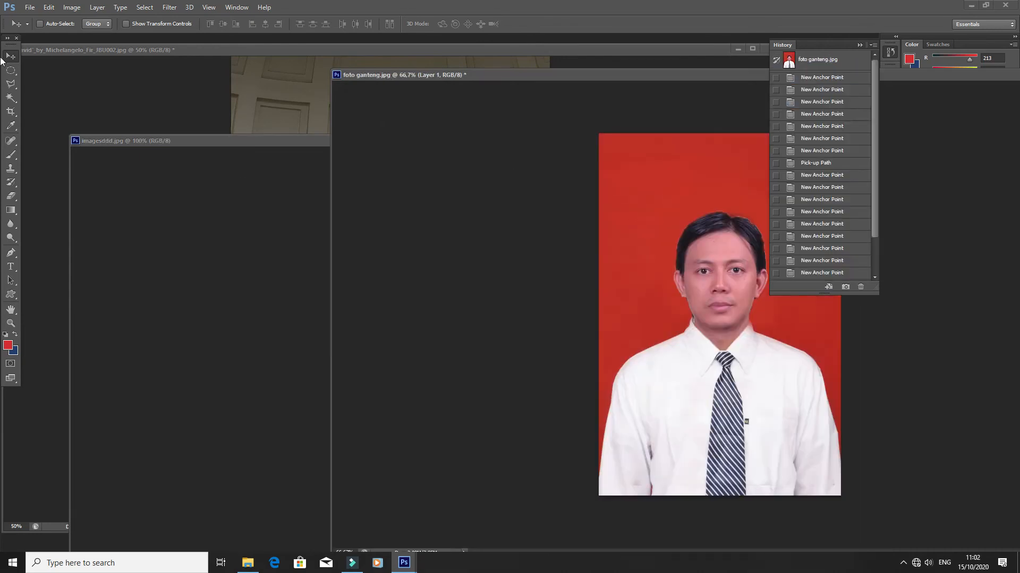
left_click_drag(729, 291, 463, 410)
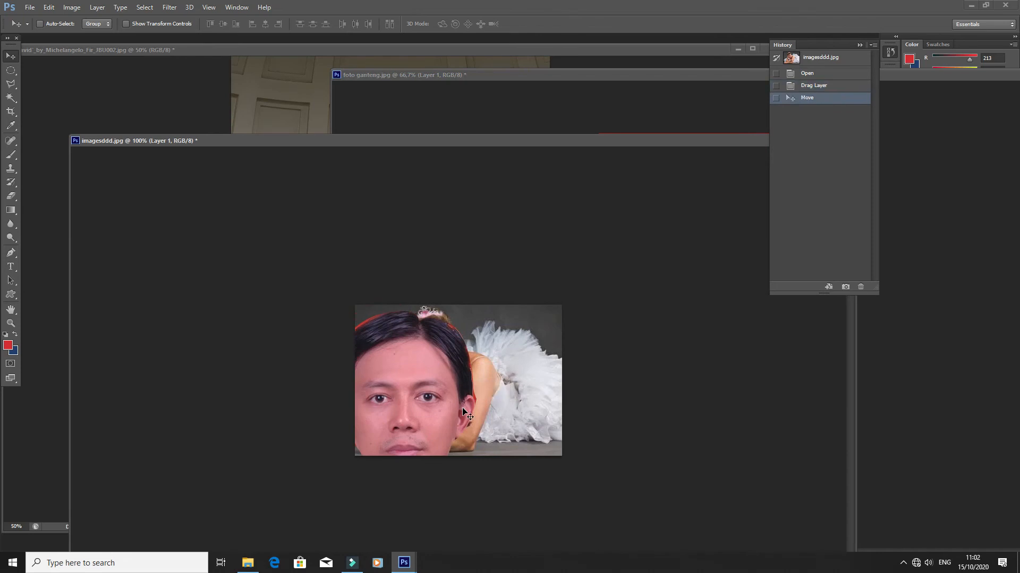
Shrink the pasted head with Free Transform and fit it over the face of the person in the white feather costume.
key("ctrl+t")
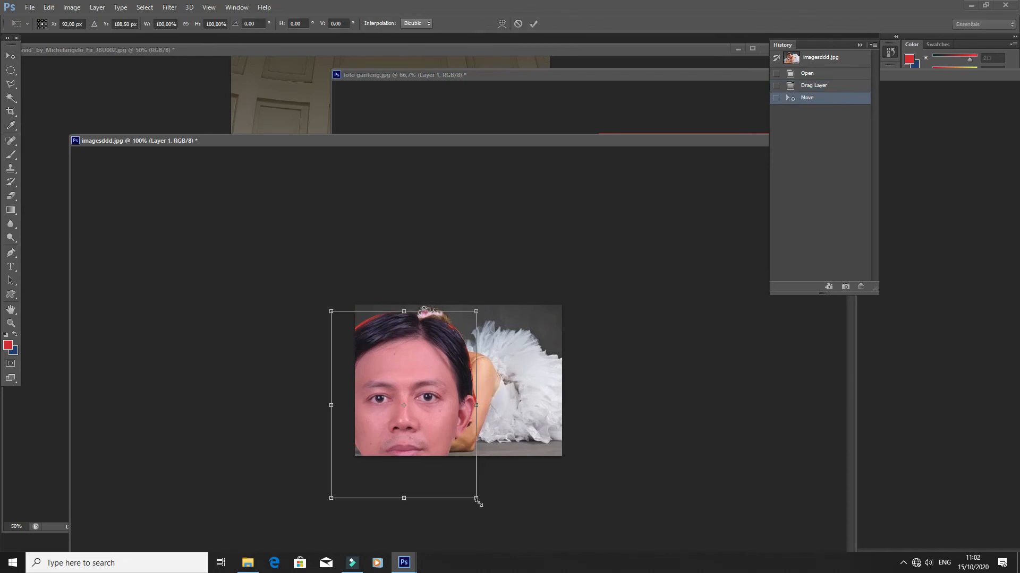
left_click_drag(467, 492, 462, 364)
key("ctrl+z")
key("Return")
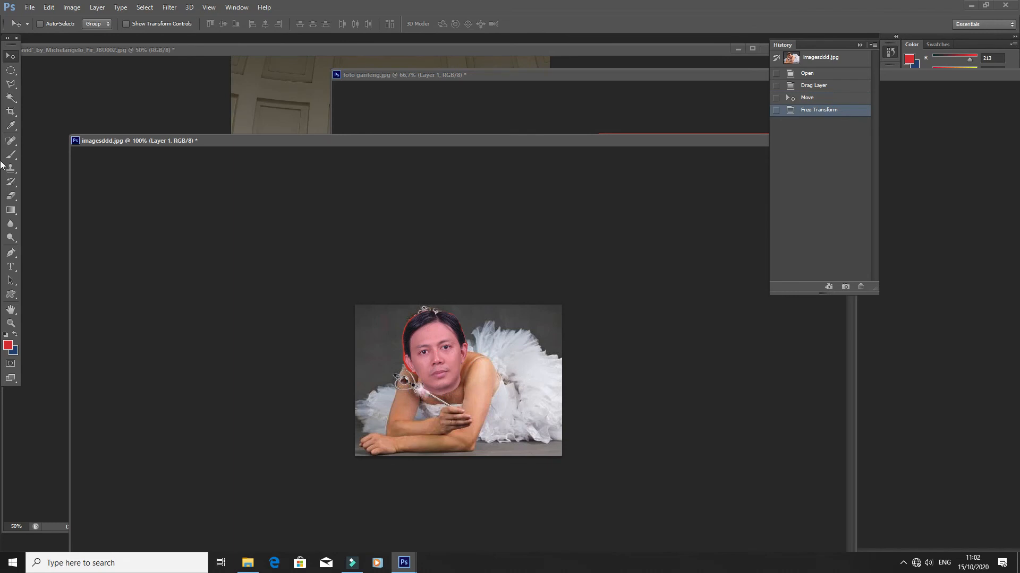
Rearrange the overlapping document windows and close the "foto ganteng" document.
left_click_drag(611, 147, 447, 121)
left_click_drag(737, 76, 409, 220)
left_click_drag(721, 216, 646, 236)
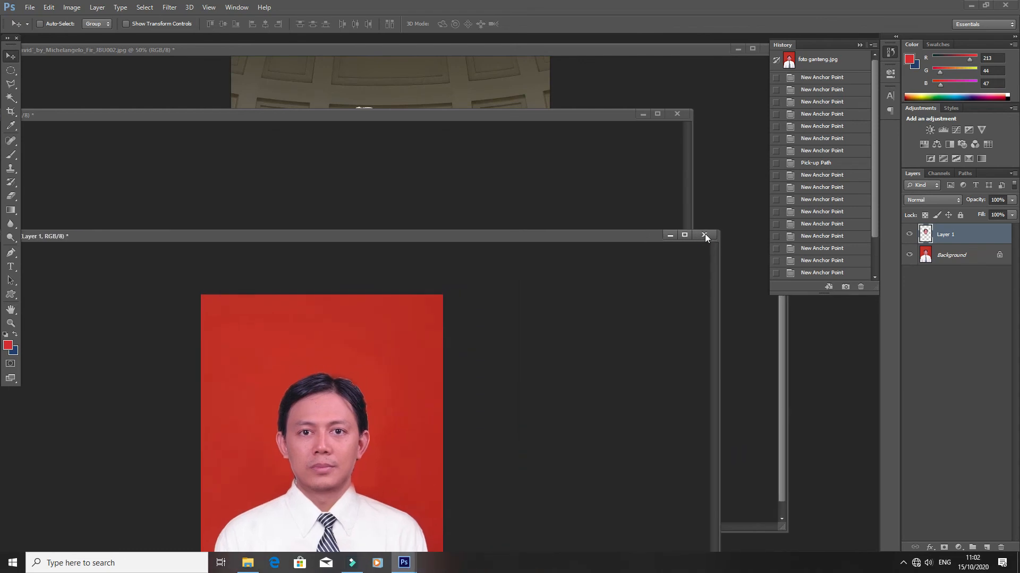
left_click(704, 234)
left_click(505, 210)
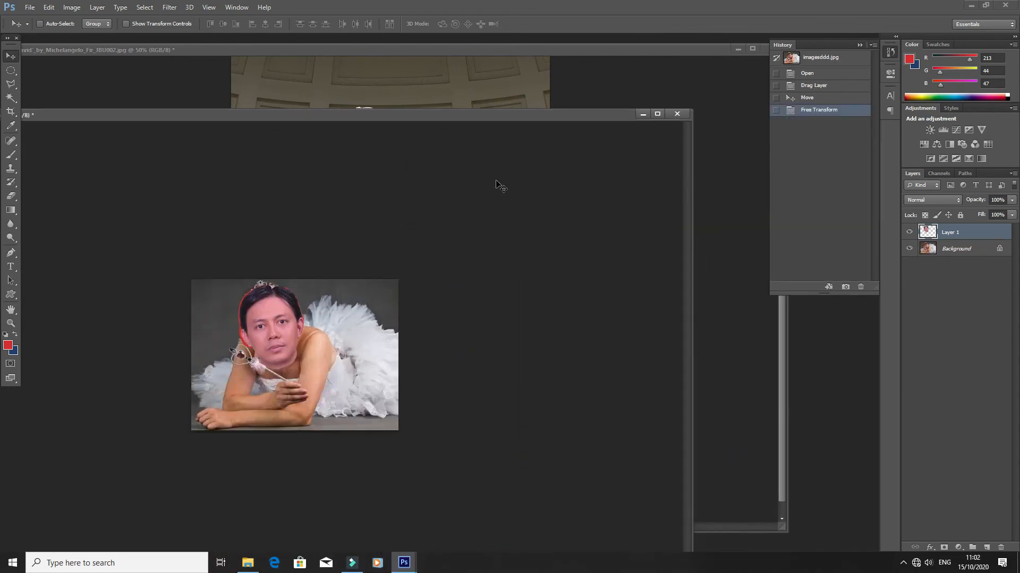
Erase the red fringe and leftover edges around the pasted head with a soft round Eraser brush of 49 px.
left_click_drag(492, 111, 603, 112)
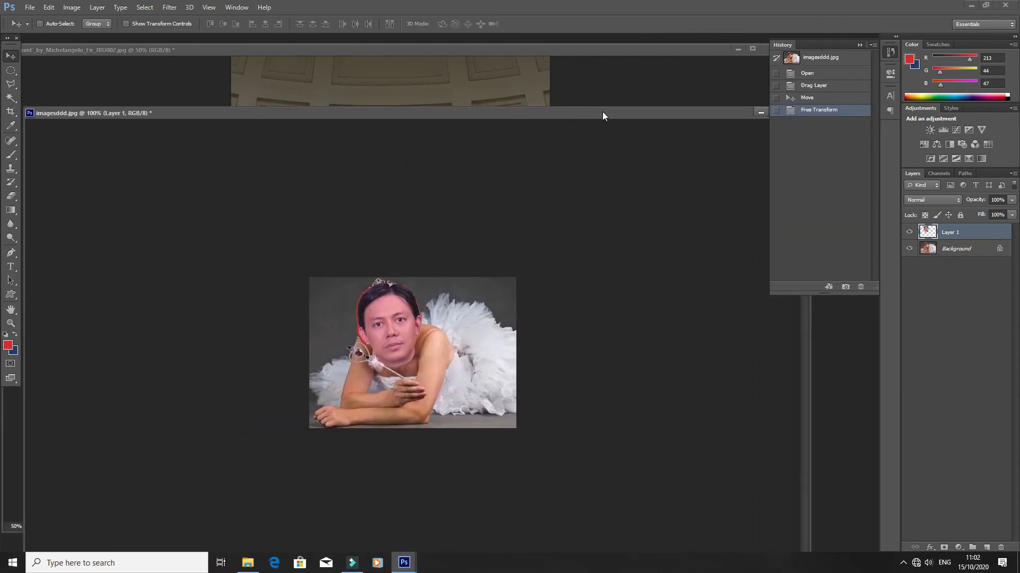
left_click(11, 195)
left_click(54, 25)
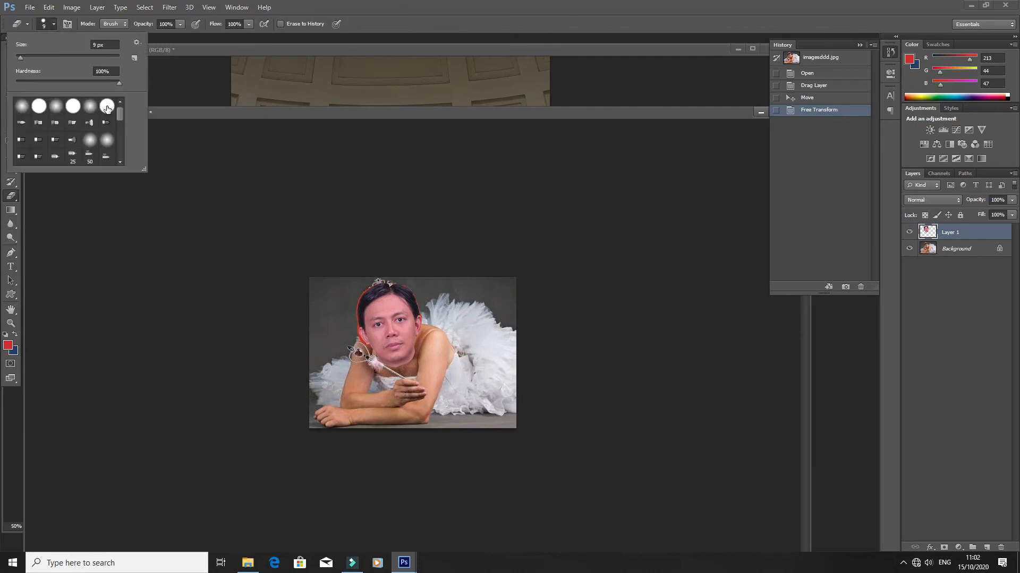
left_click(57, 106)
left_click(91, 105)
left_click(49, 57)
left_click_drag(435, 341, 393, 377)
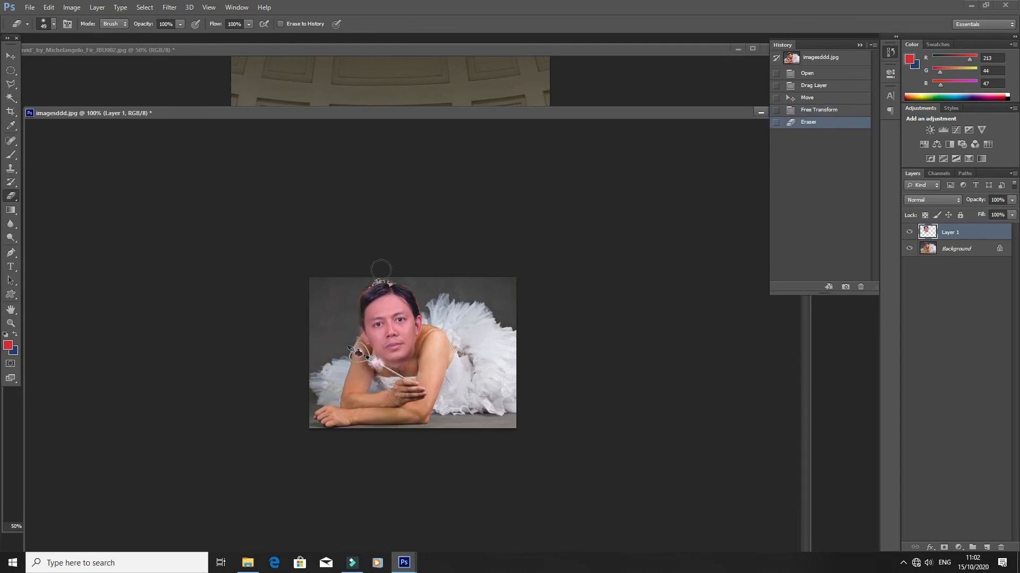
mouse_move(423, 292)
left_mouse_down()
mouse_move(374, 273)
mouse_move(358, 287)
left_mouse_up()
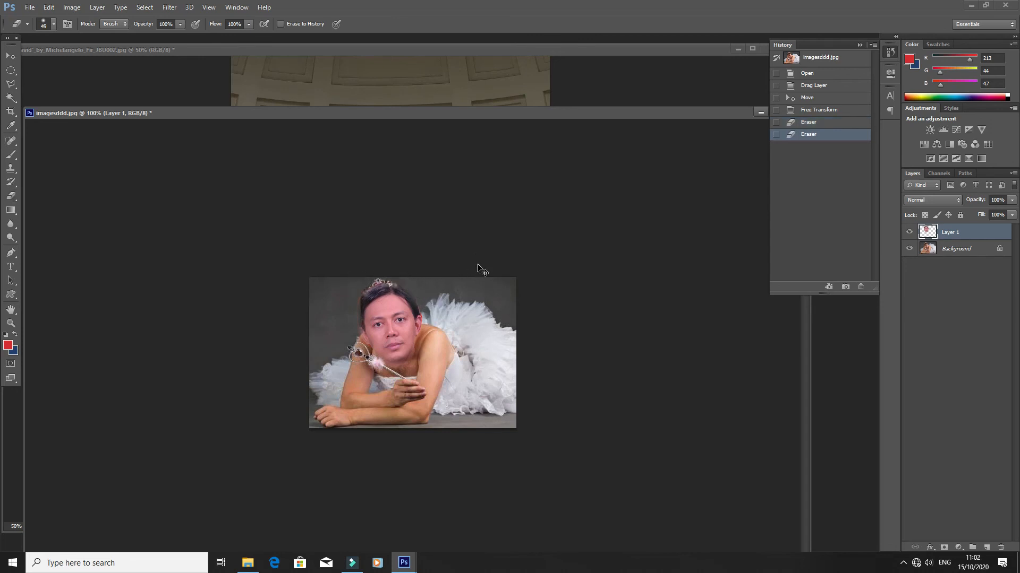
Scale the pasted head to about 95% and rotate it about -3.2° over the neck with Free Transform.
key("ctrl+t")
mouse_move(423, 366)
left_mouse_down()
mouse_move(416, 357)
mouse_move(449, 333)
mouse_move(407, 332)
mouse_move(403, 342)
left_mouse_up()
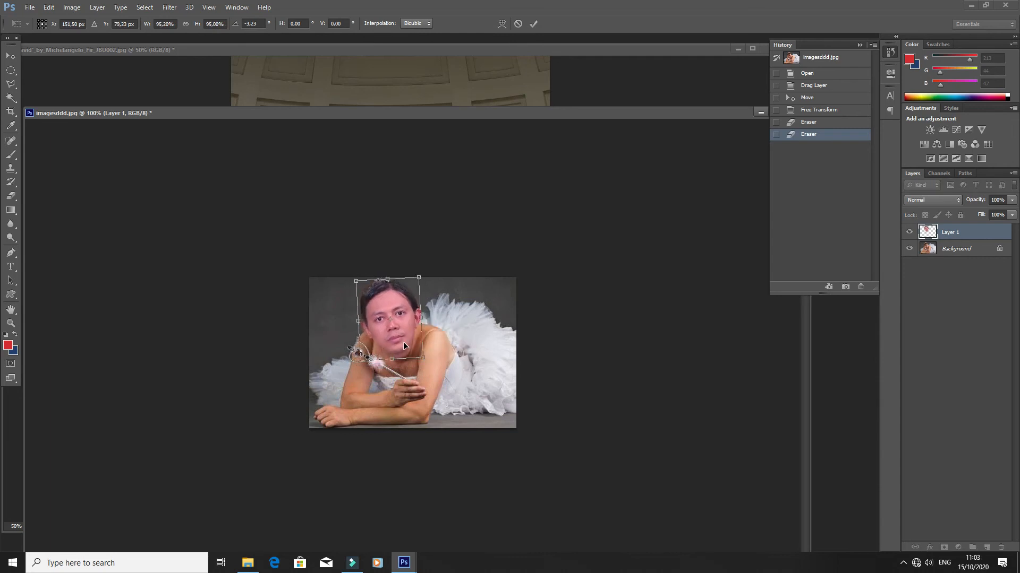
key("Return")
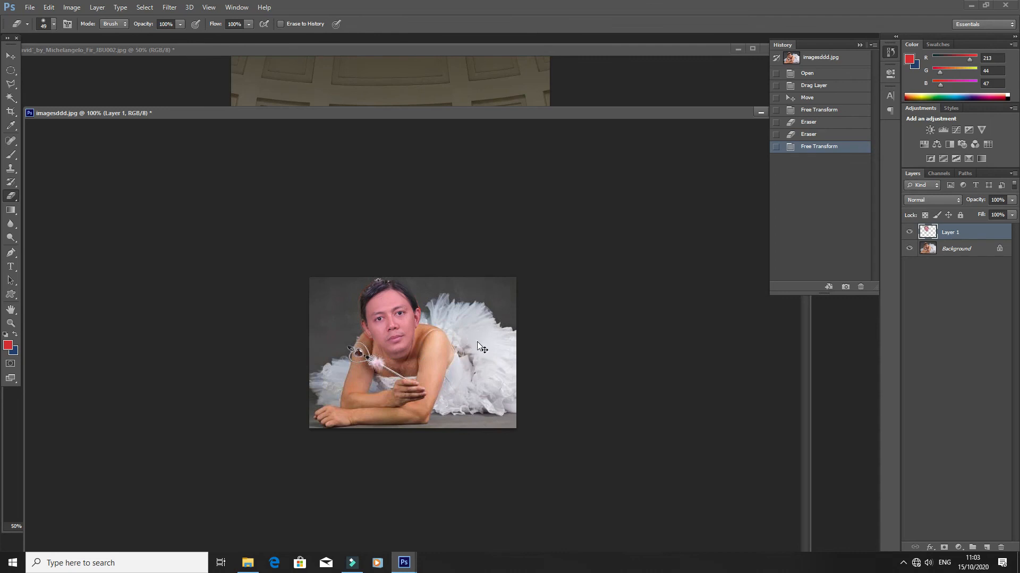
Lower the upper part of the Blue channel curve slightly on the head layer with Curves.
key("ctrl+m")
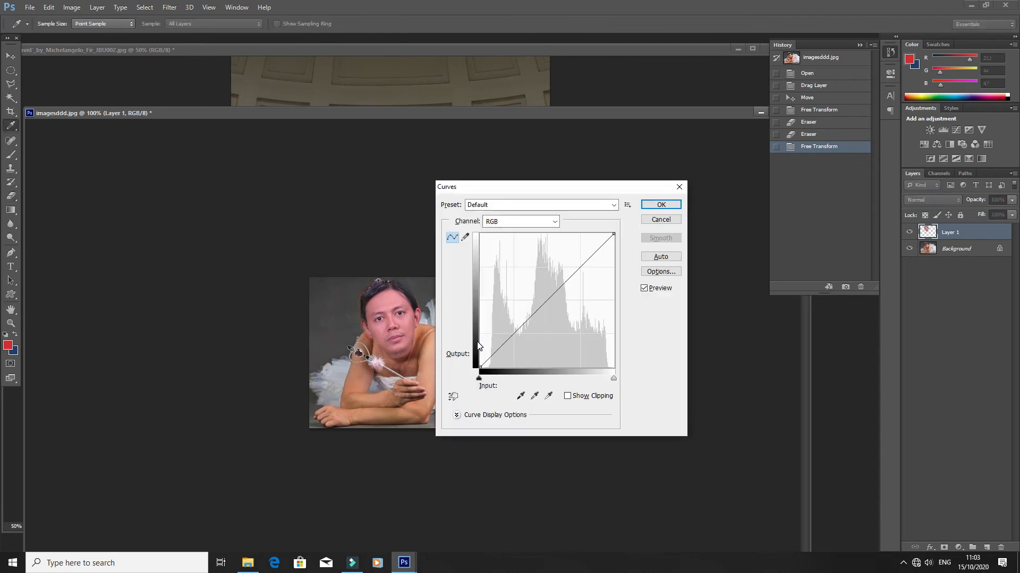
left_click(552, 222)
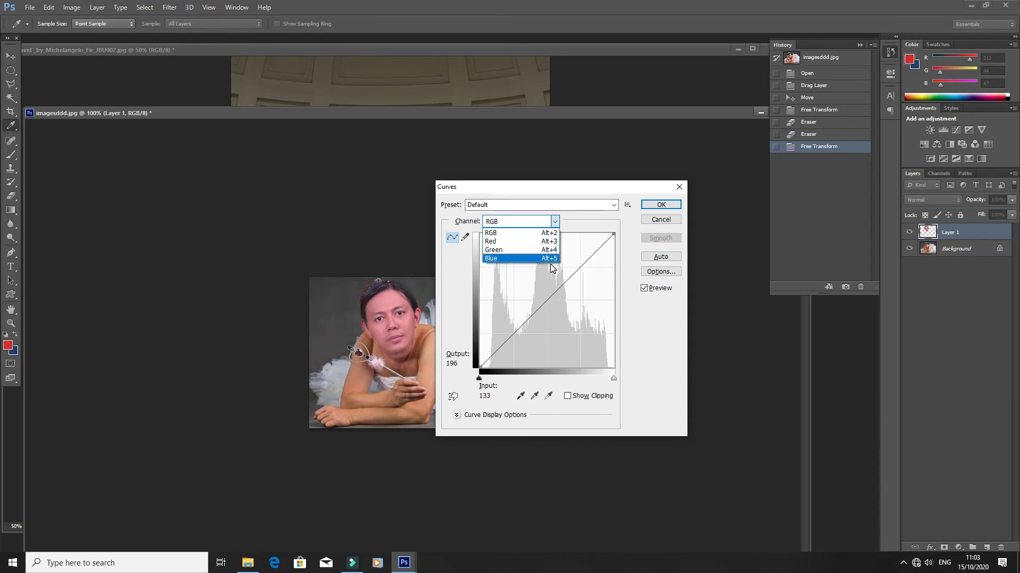
left_click(556, 259)
left_click_drag(584, 265, 583, 274)
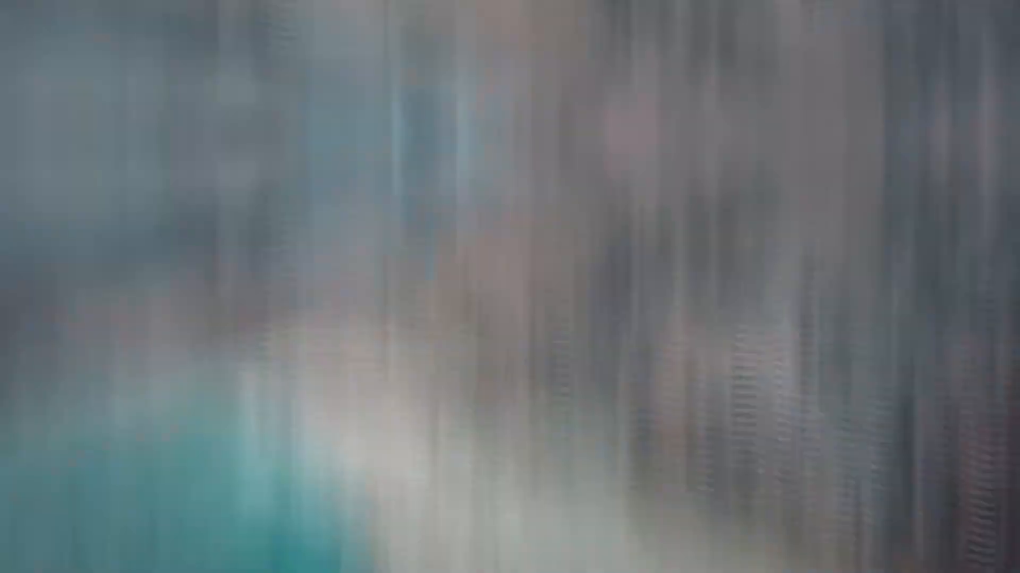